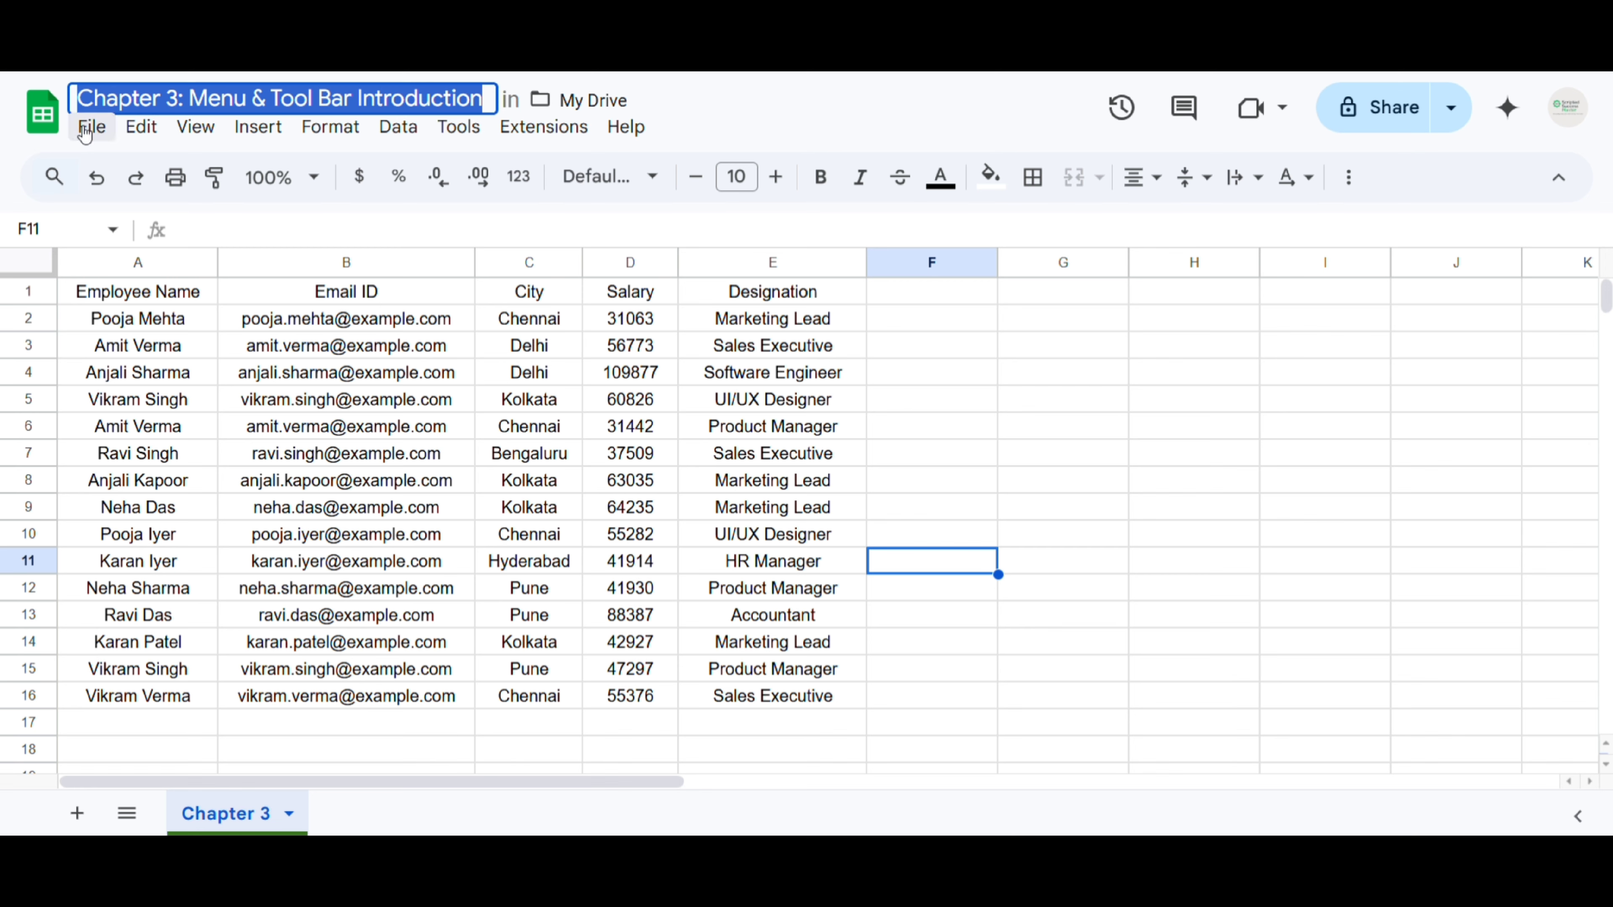
Open the spreadsheet's version history and look through the full list of saved versions.
{"action": "left_click", "coordinate": [83, 130]}
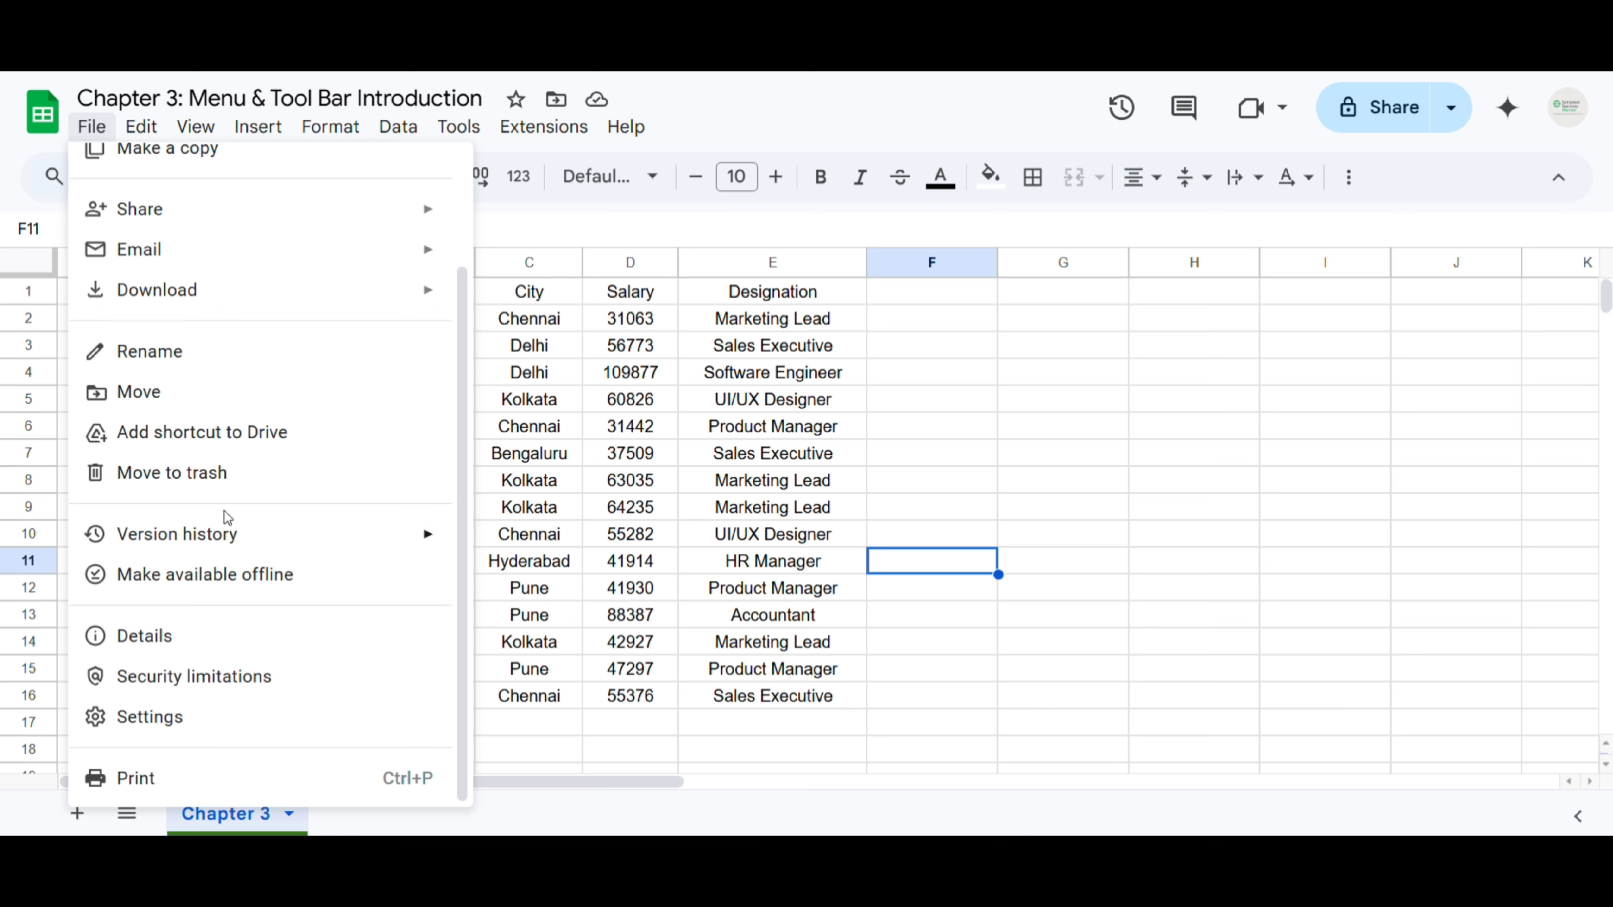
{"action": "mouse_move", "coordinate": [229, 534]}
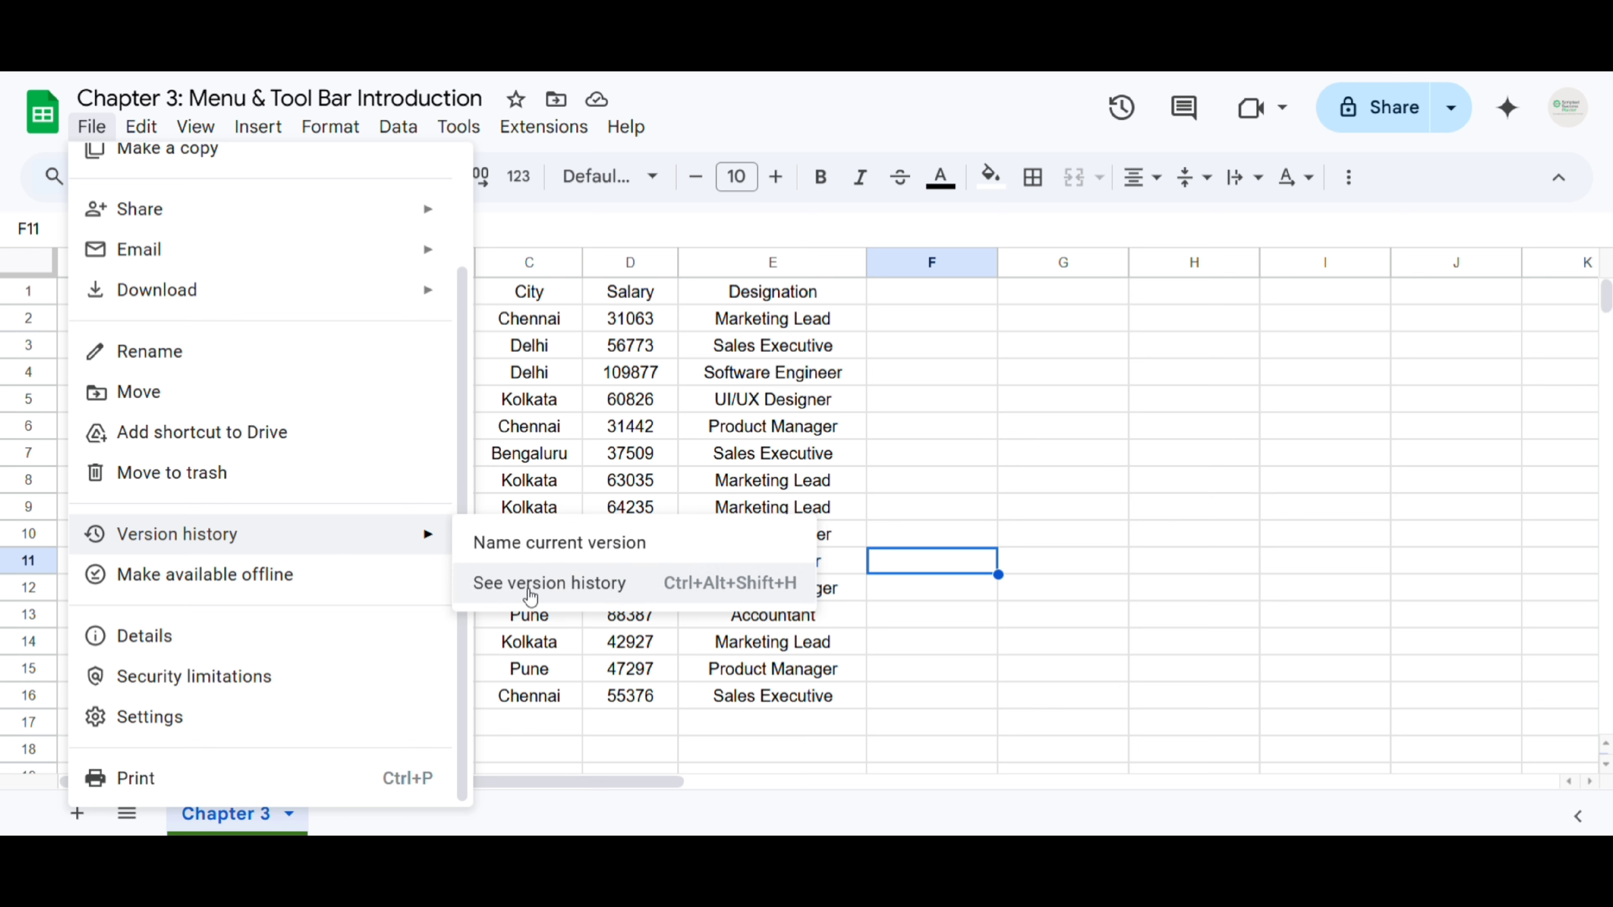
{"action": "left_click", "coordinate": [534, 595]}
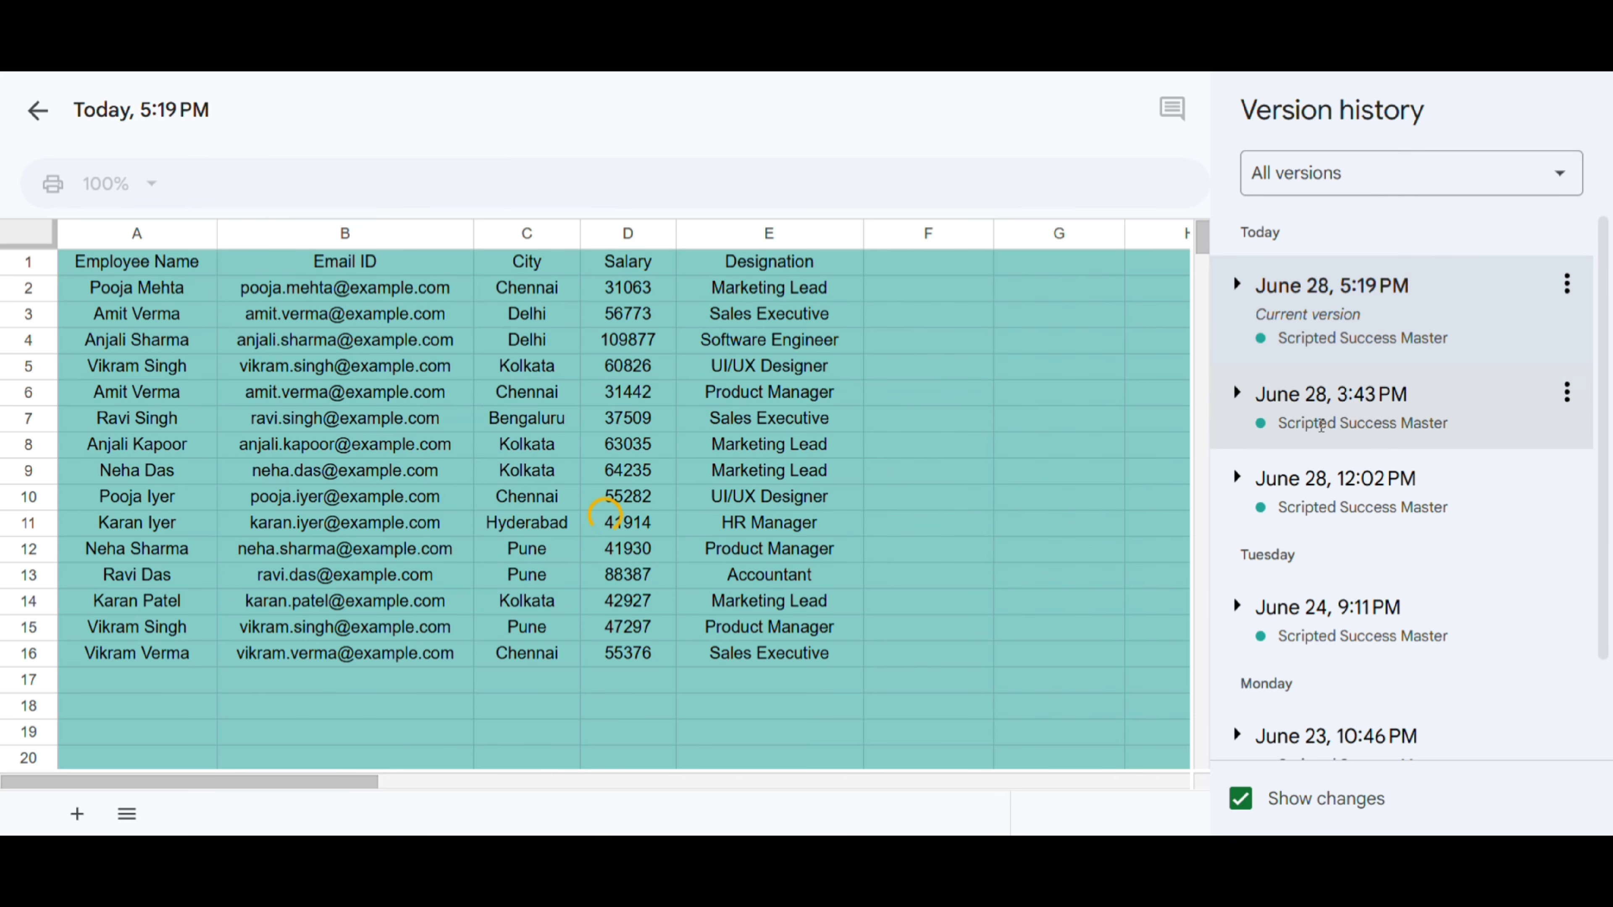
{"action": "scroll", "coordinate": [1323, 439], "scroll_direction": "down", "scroll_amount": 1}
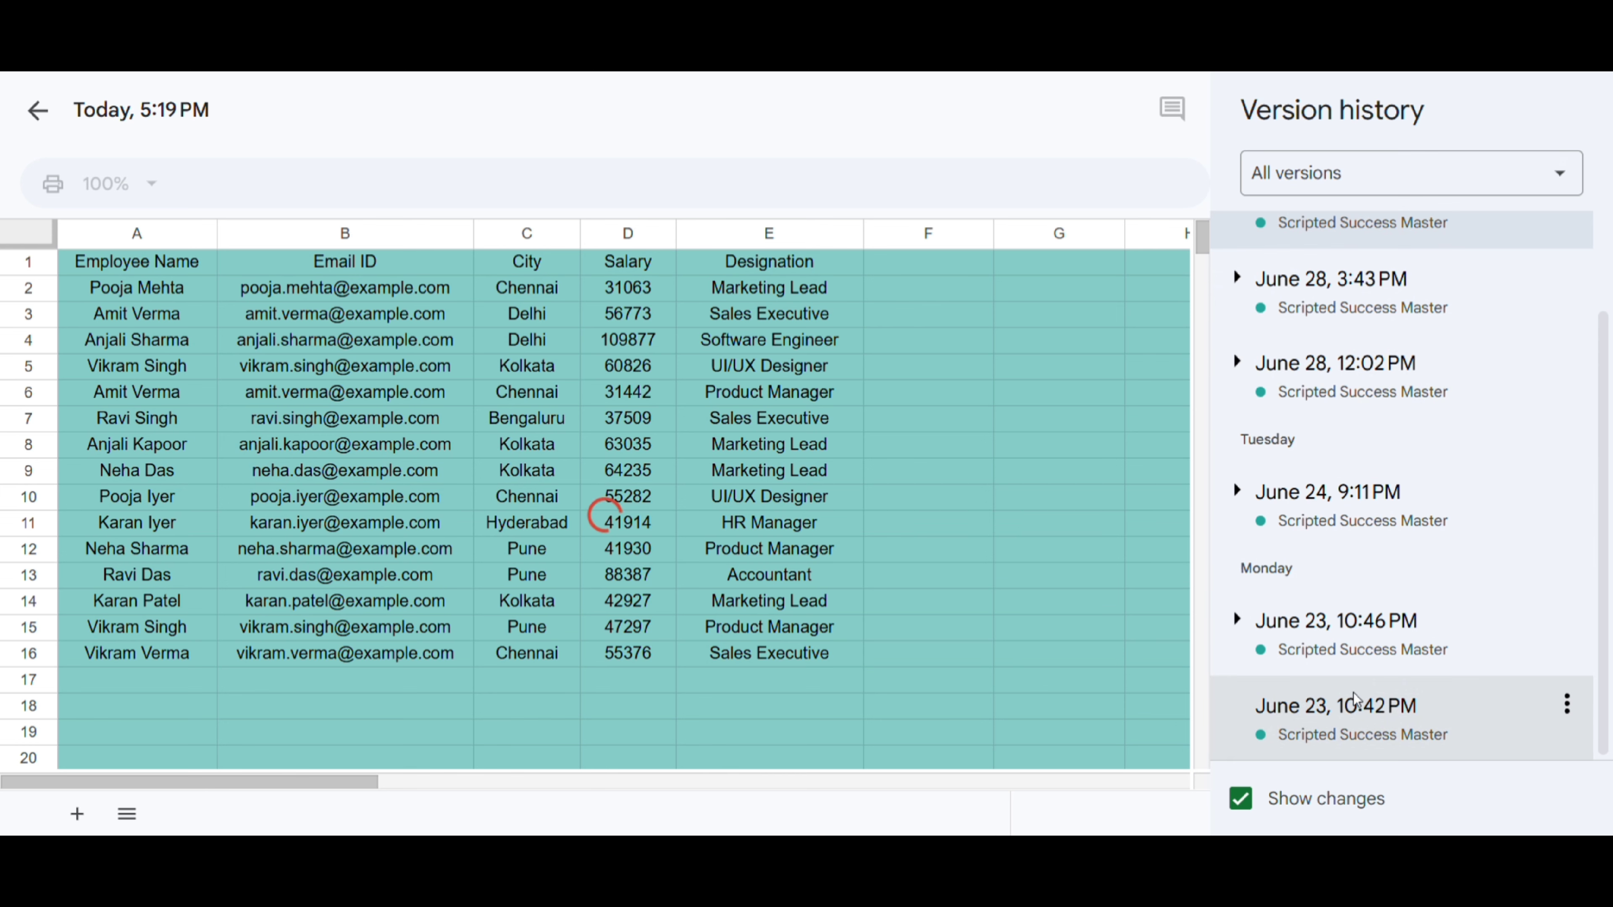
{"action": "scroll", "coordinate": [1324, 673], "scroll_direction": "up", "scroll_amount": 1}
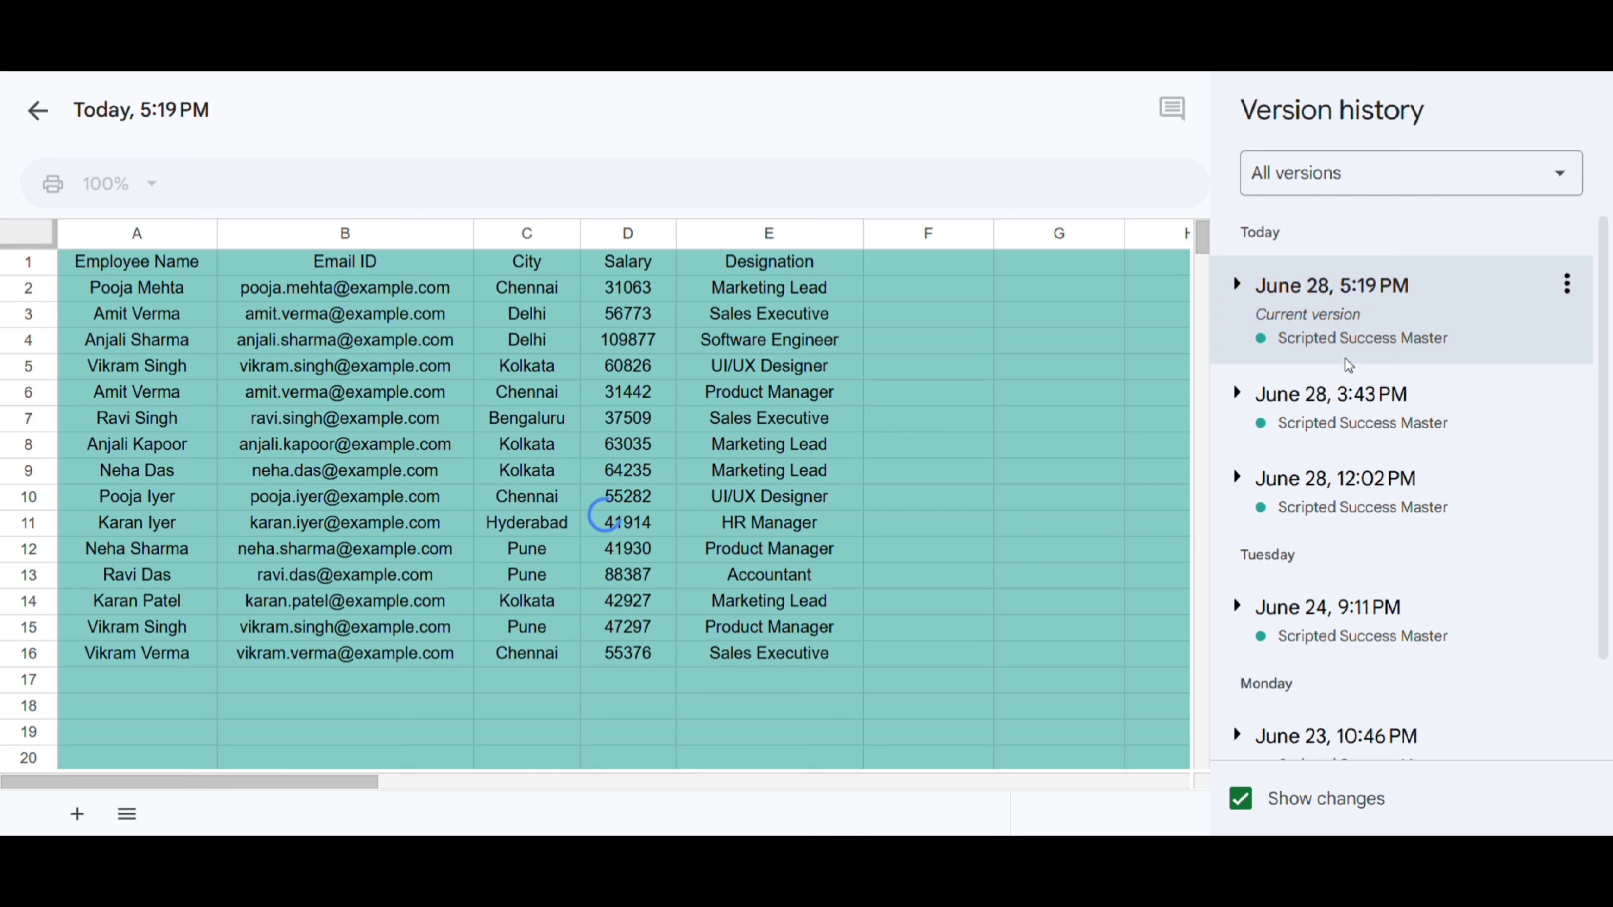
{"action": "scroll", "coordinate": [1404, 610], "scroll_direction": "down", "scroll_amount": 1}
{"action": "scroll", "coordinate": [1397, 604], "scroll_direction": "down", "scroll_amount": 1}
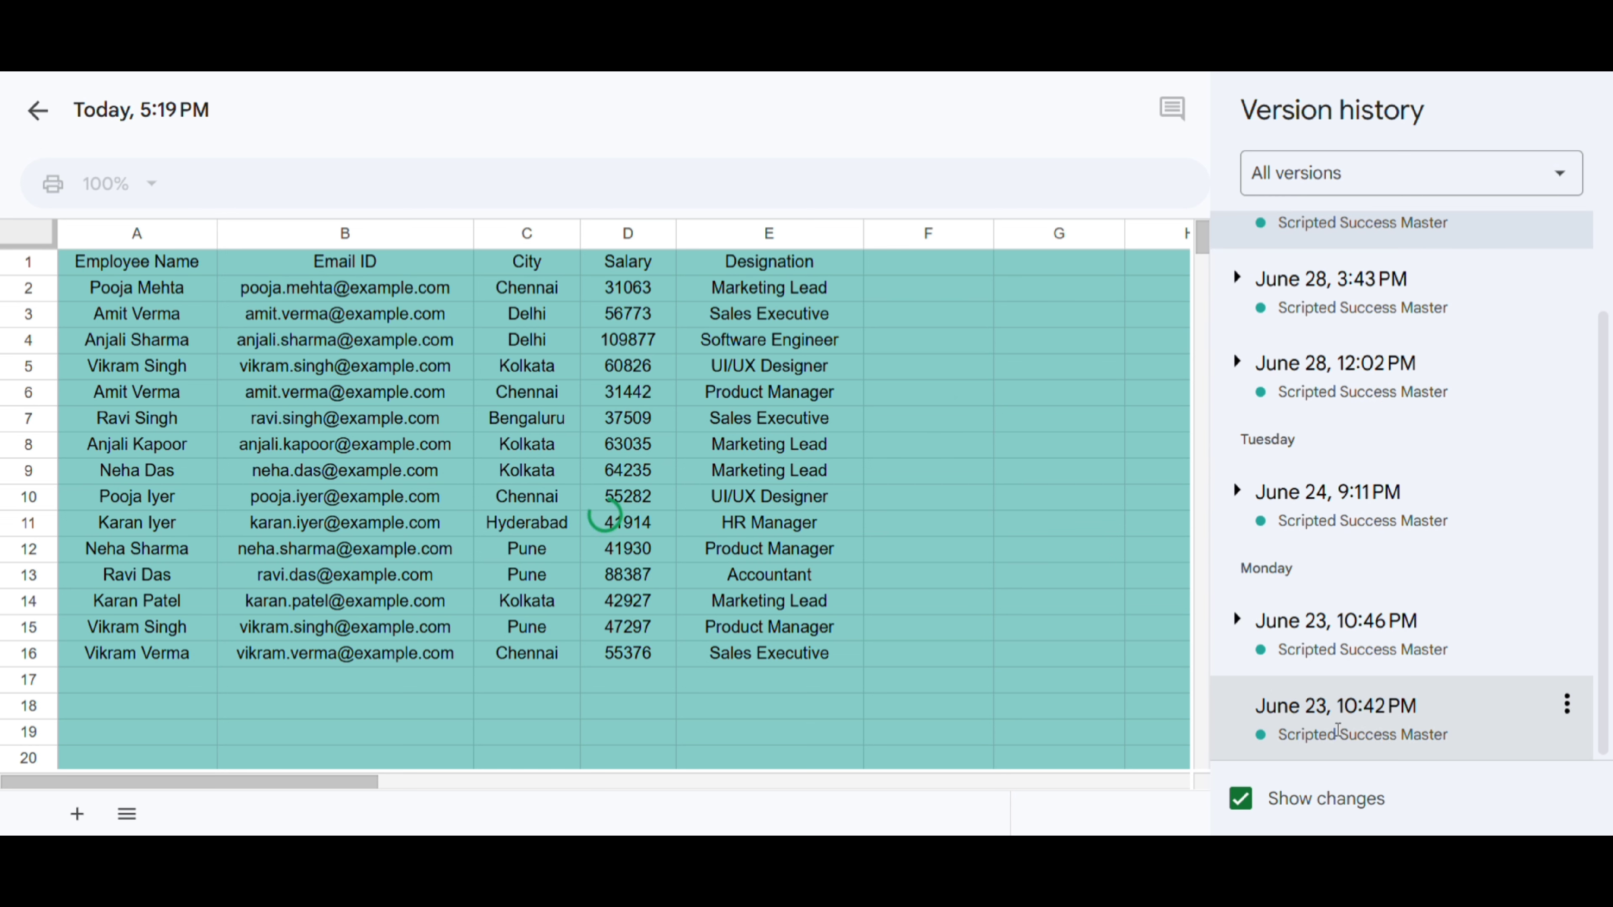
{"action": "scroll", "coordinate": [1325, 541], "scroll_direction": "up", "scroll_amount": 2}
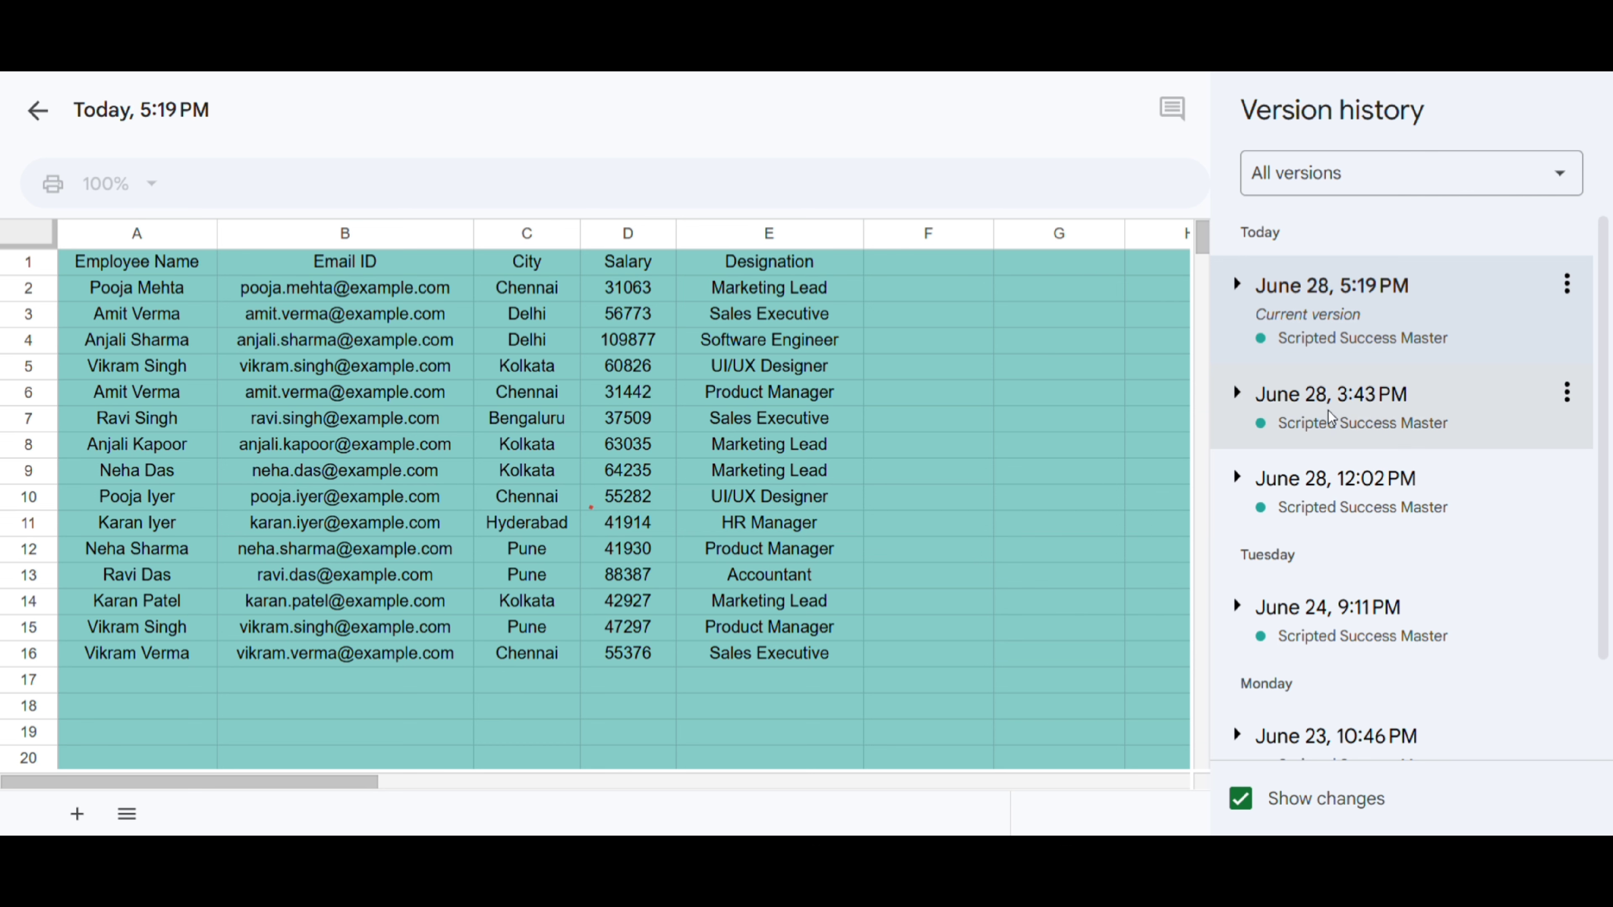
Preview the June 28 versions from 12:02 PM and 3:43 PM, and return to the current 5:19 PM version.
{"action": "left_click", "coordinate": [1313, 505]}
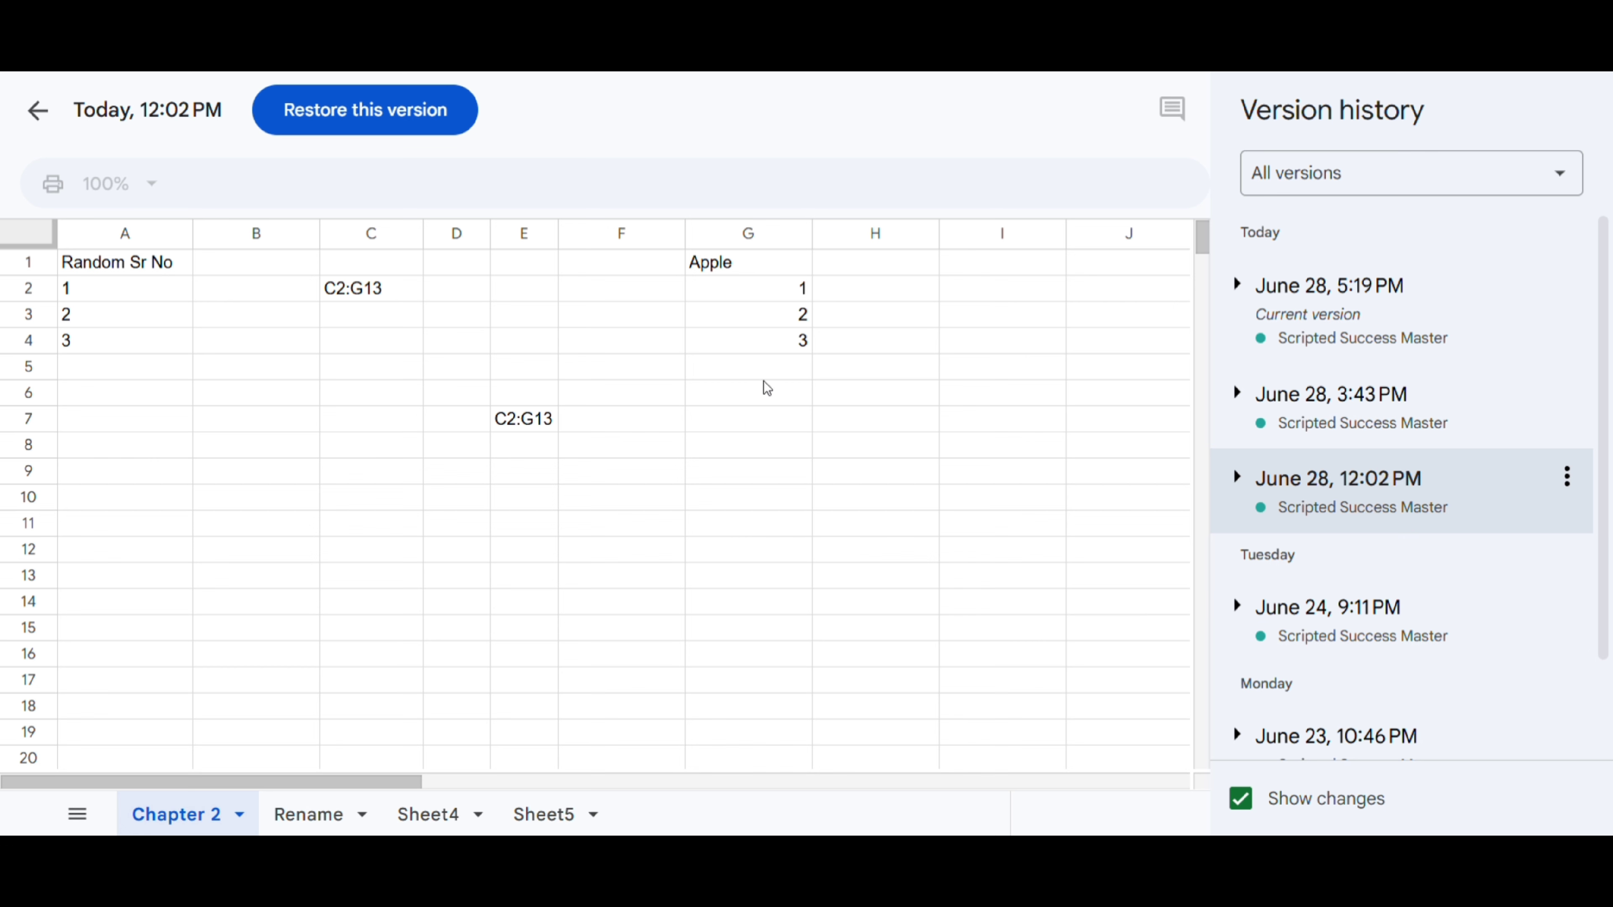
{"action": "left_click", "coordinate": [1353, 407]}
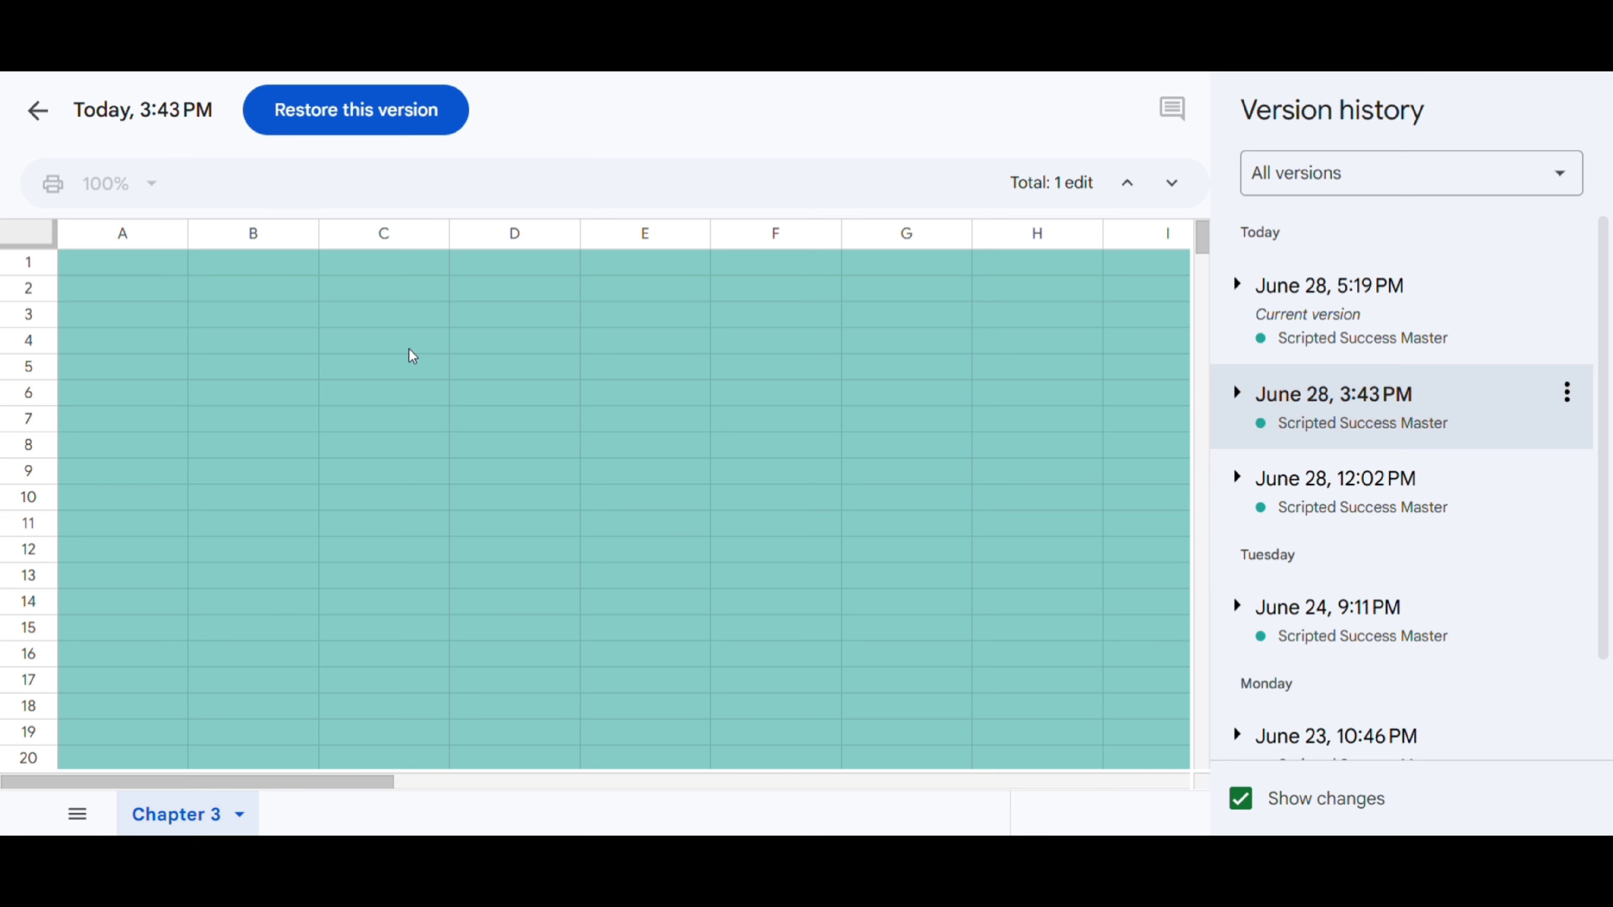
{"action": "left_click", "coordinate": [1388, 332]}
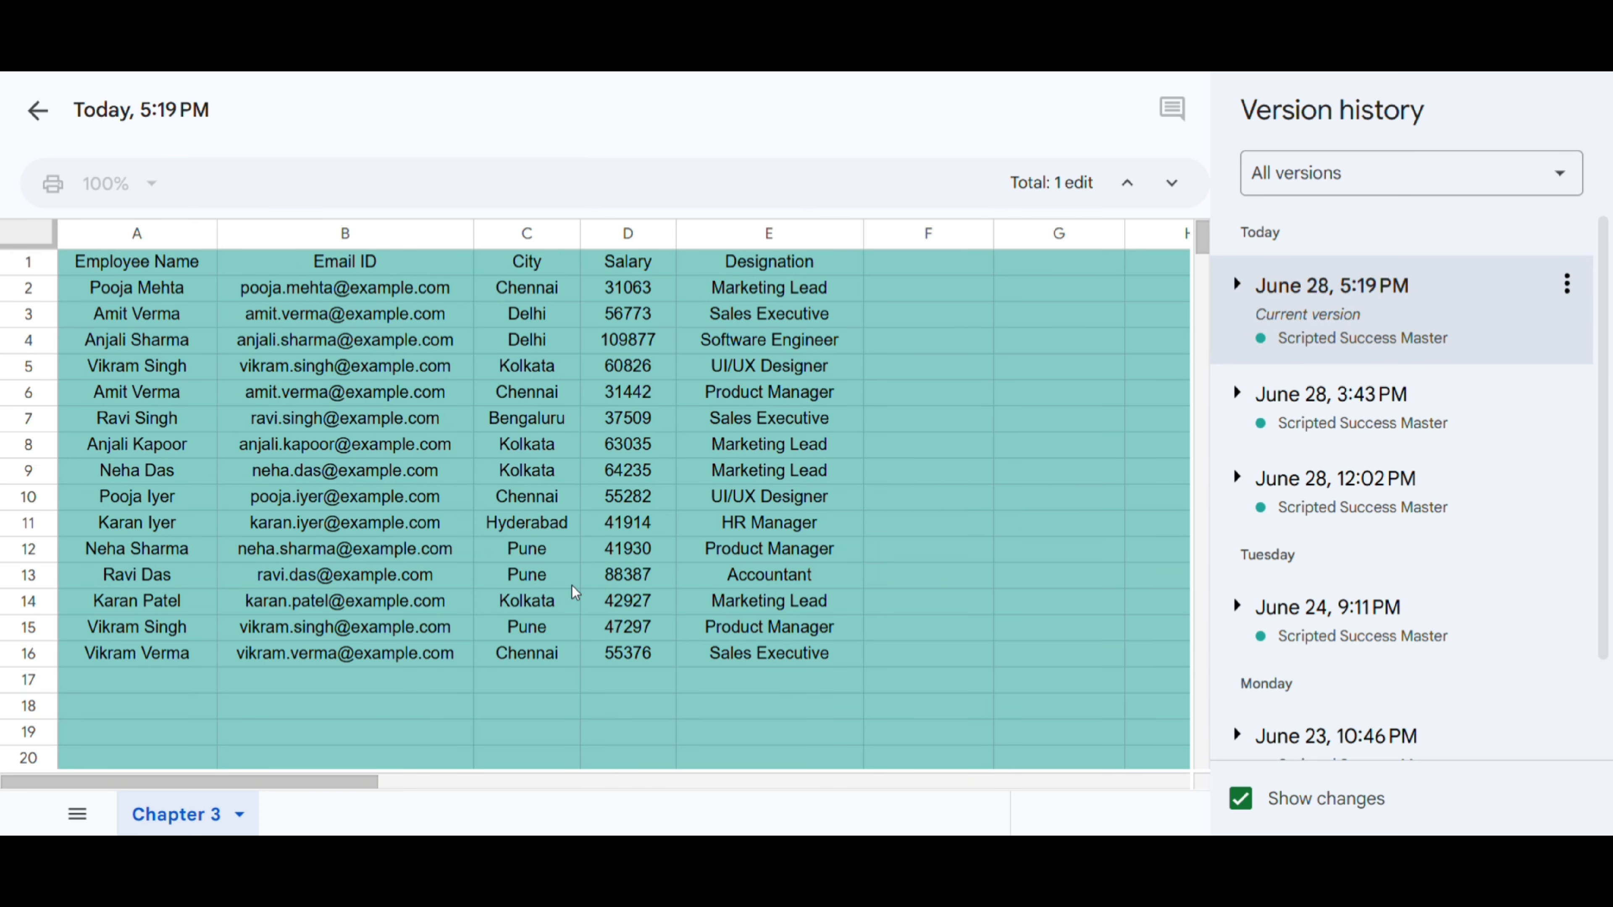
{"action": "scroll", "coordinate": [1426, 502], "scroll_direction": "down", "scroll_amount": 1}
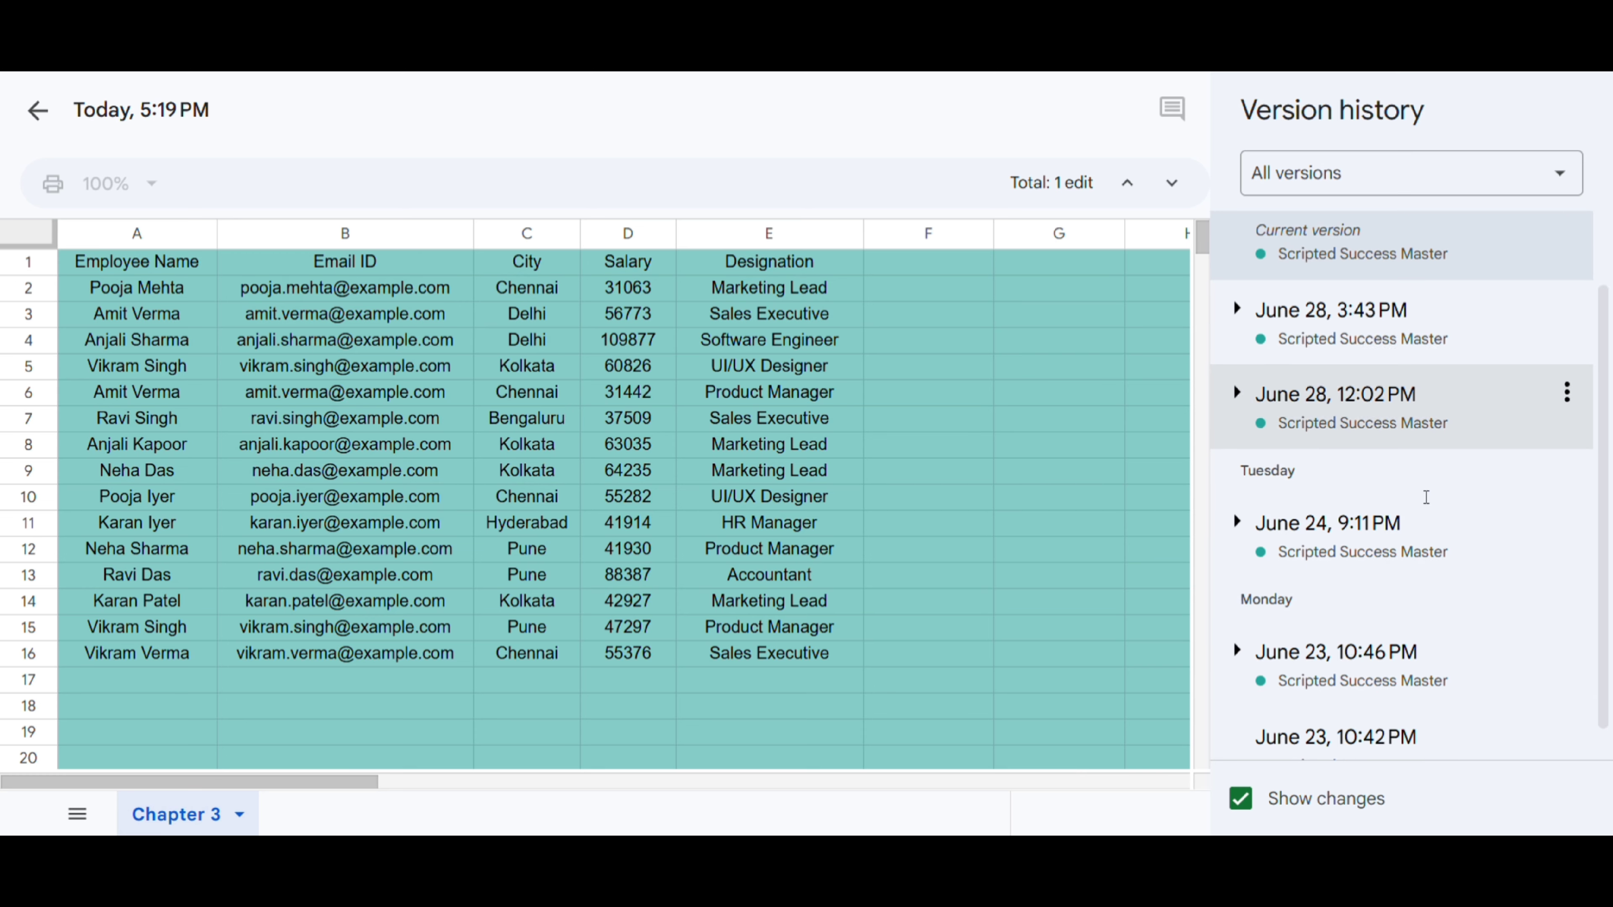
{"action": "scroll", "coordinate": [1426, 497], "scroll_direction": "up", "scroll_amount": 1}
Examine the actions offered for the current version and the filter choices for the version list, keeping all versions listed.
{"action": "left_click", "coordinate": [1565, 299]}
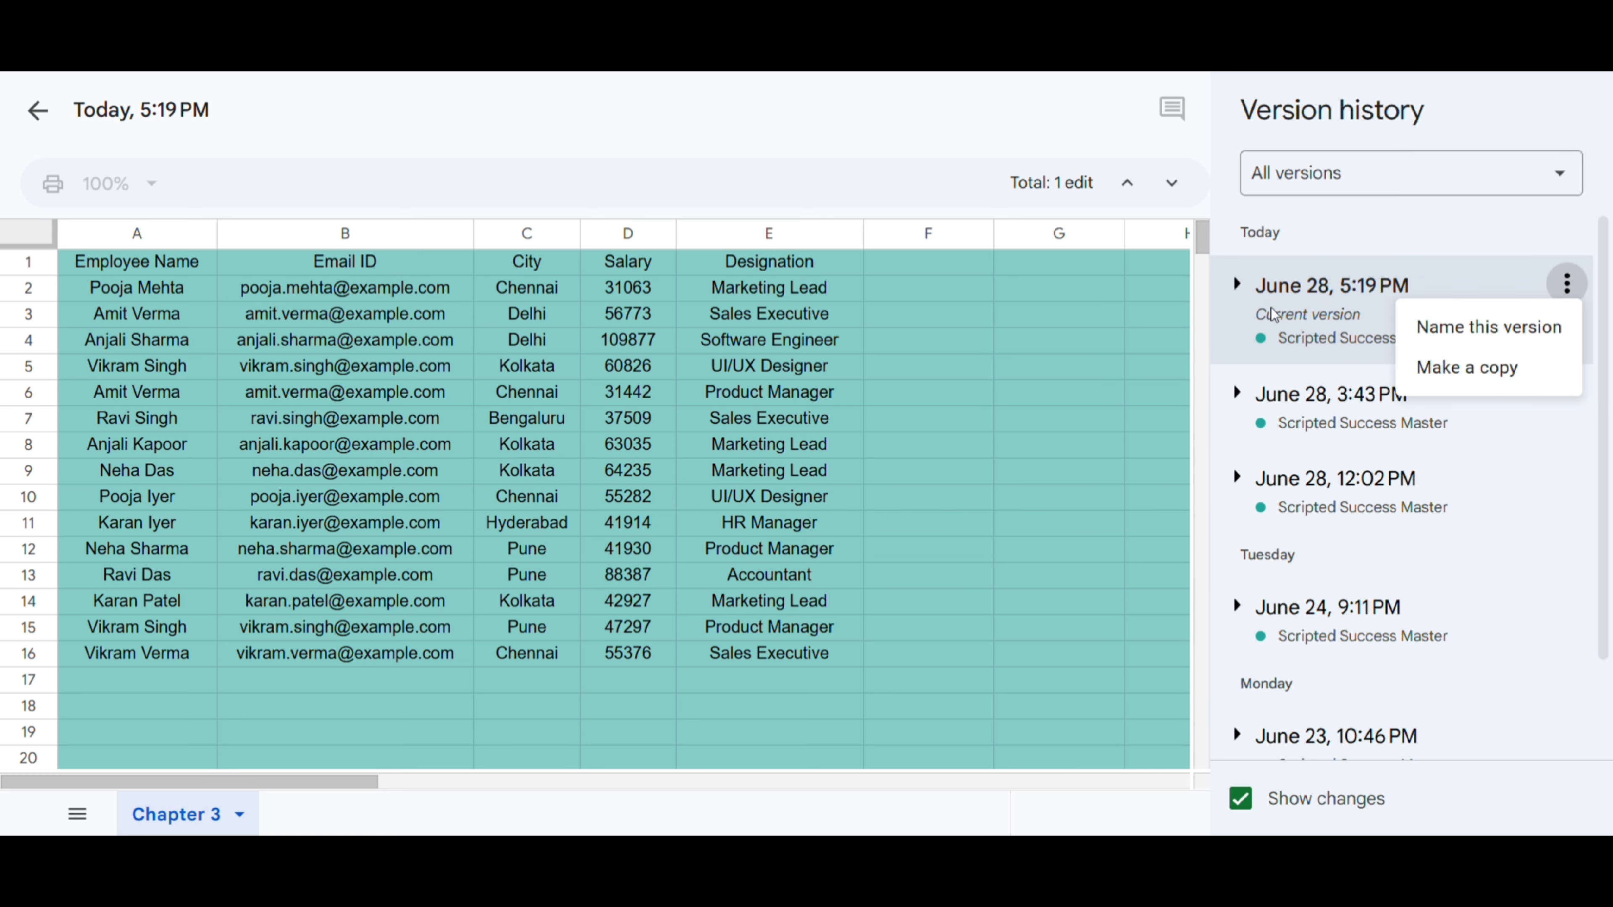
{"action": "left_click", "coordinate": [1365, 406]}
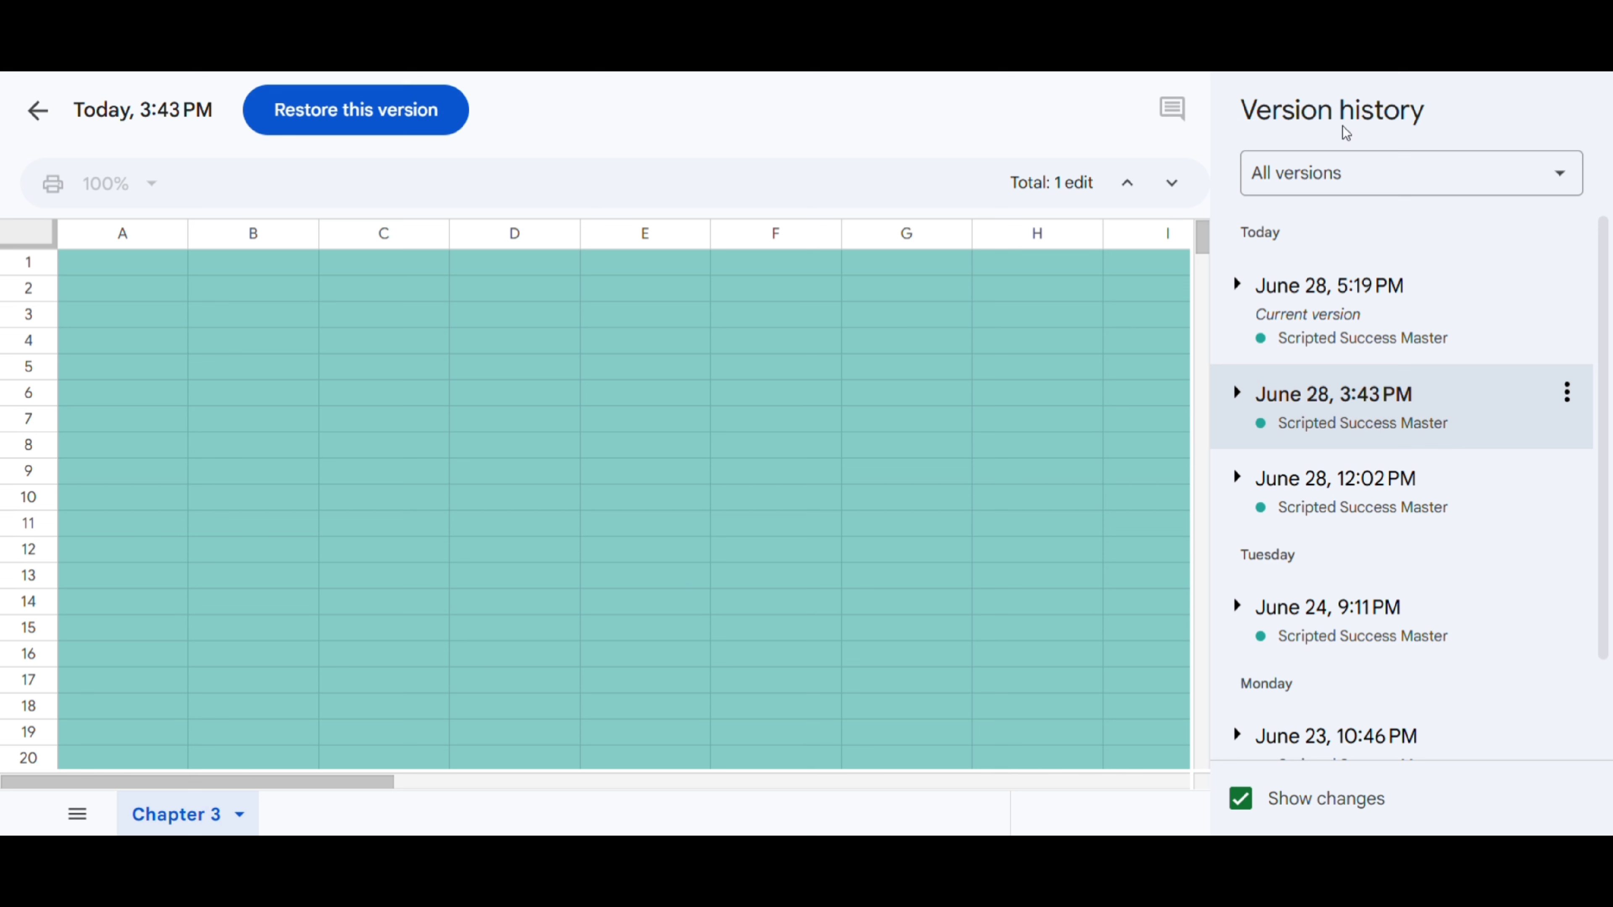
{"action": "left_click", "coordinate": [1333, 186]}
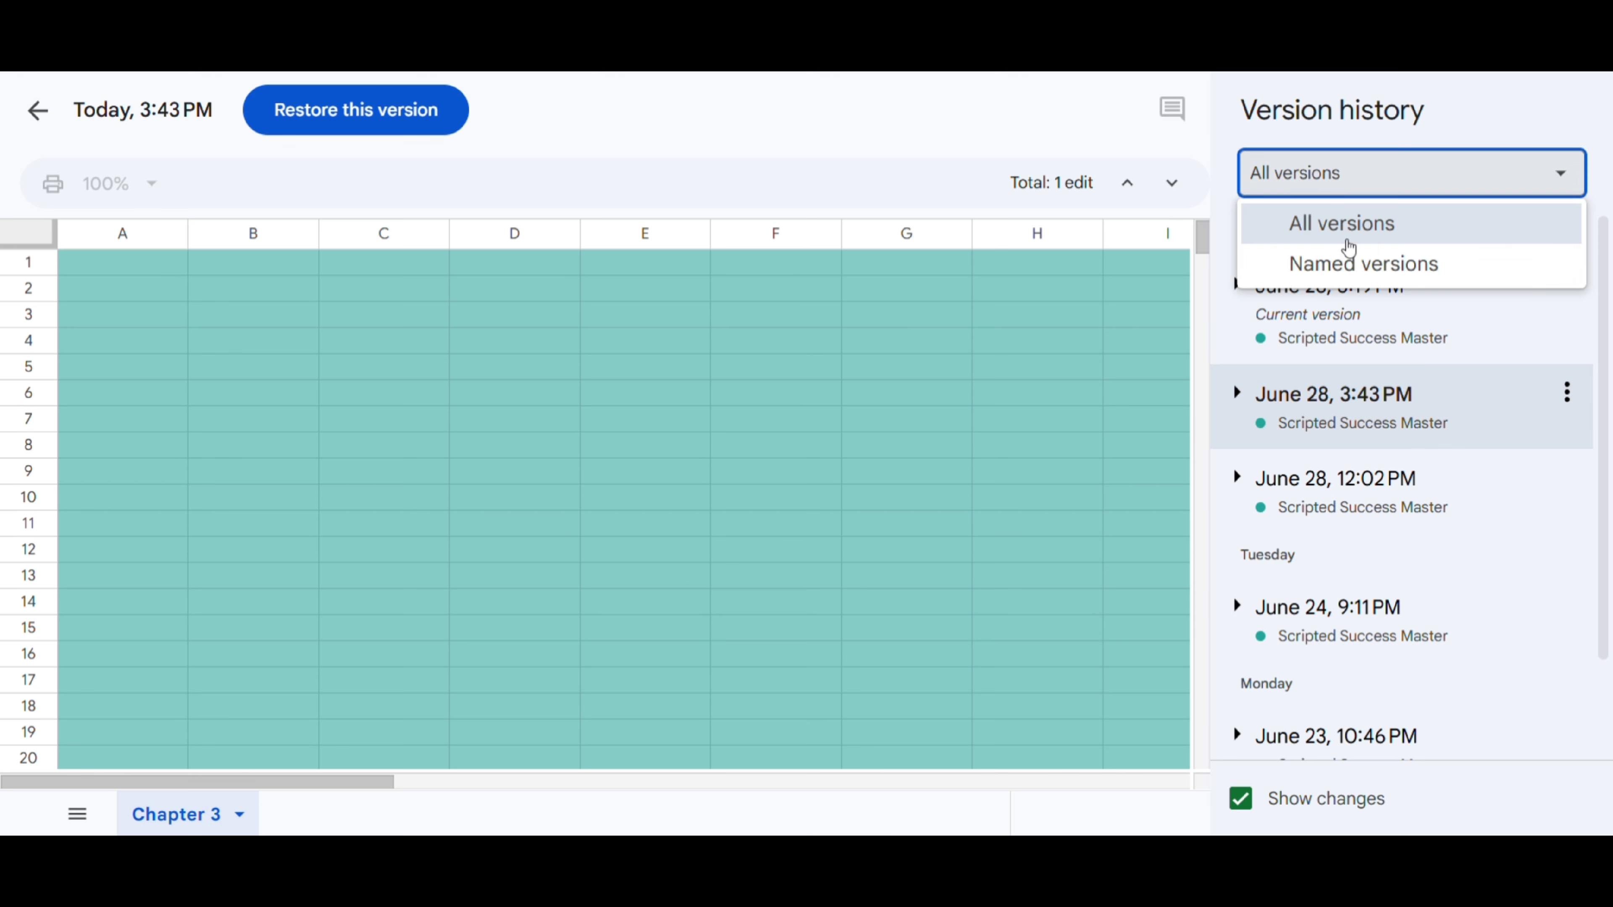
{"action": "left_click", "coordinate": [1403, 167]}
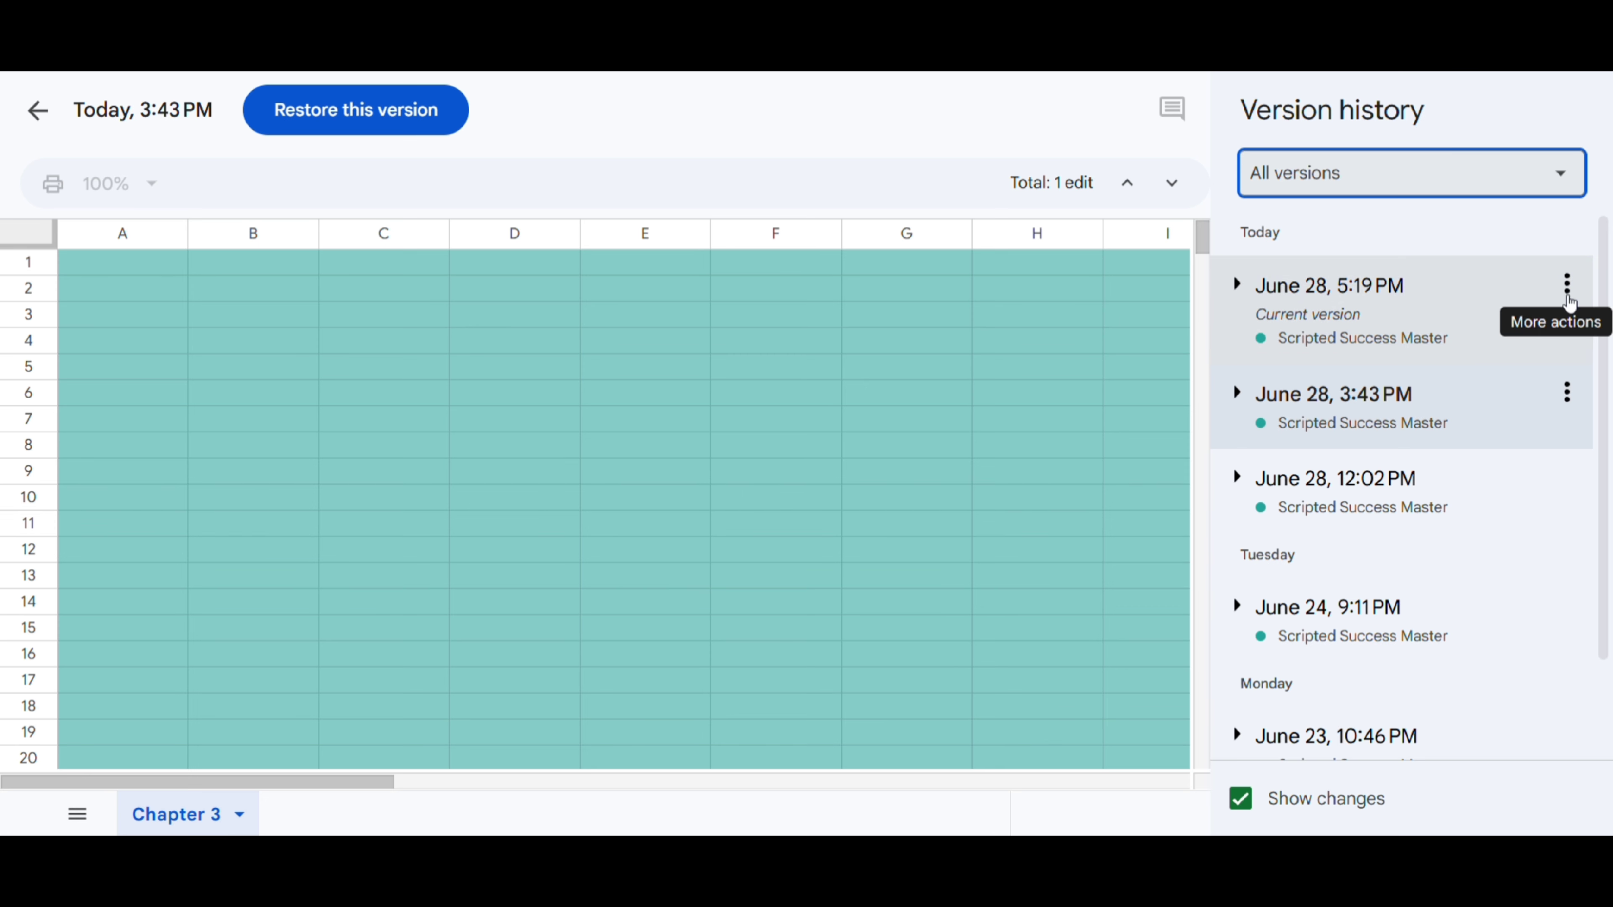
Show the current version's available actions again and leave the version history.
{"action": "left_click", "coordinate": [1567, 284]}
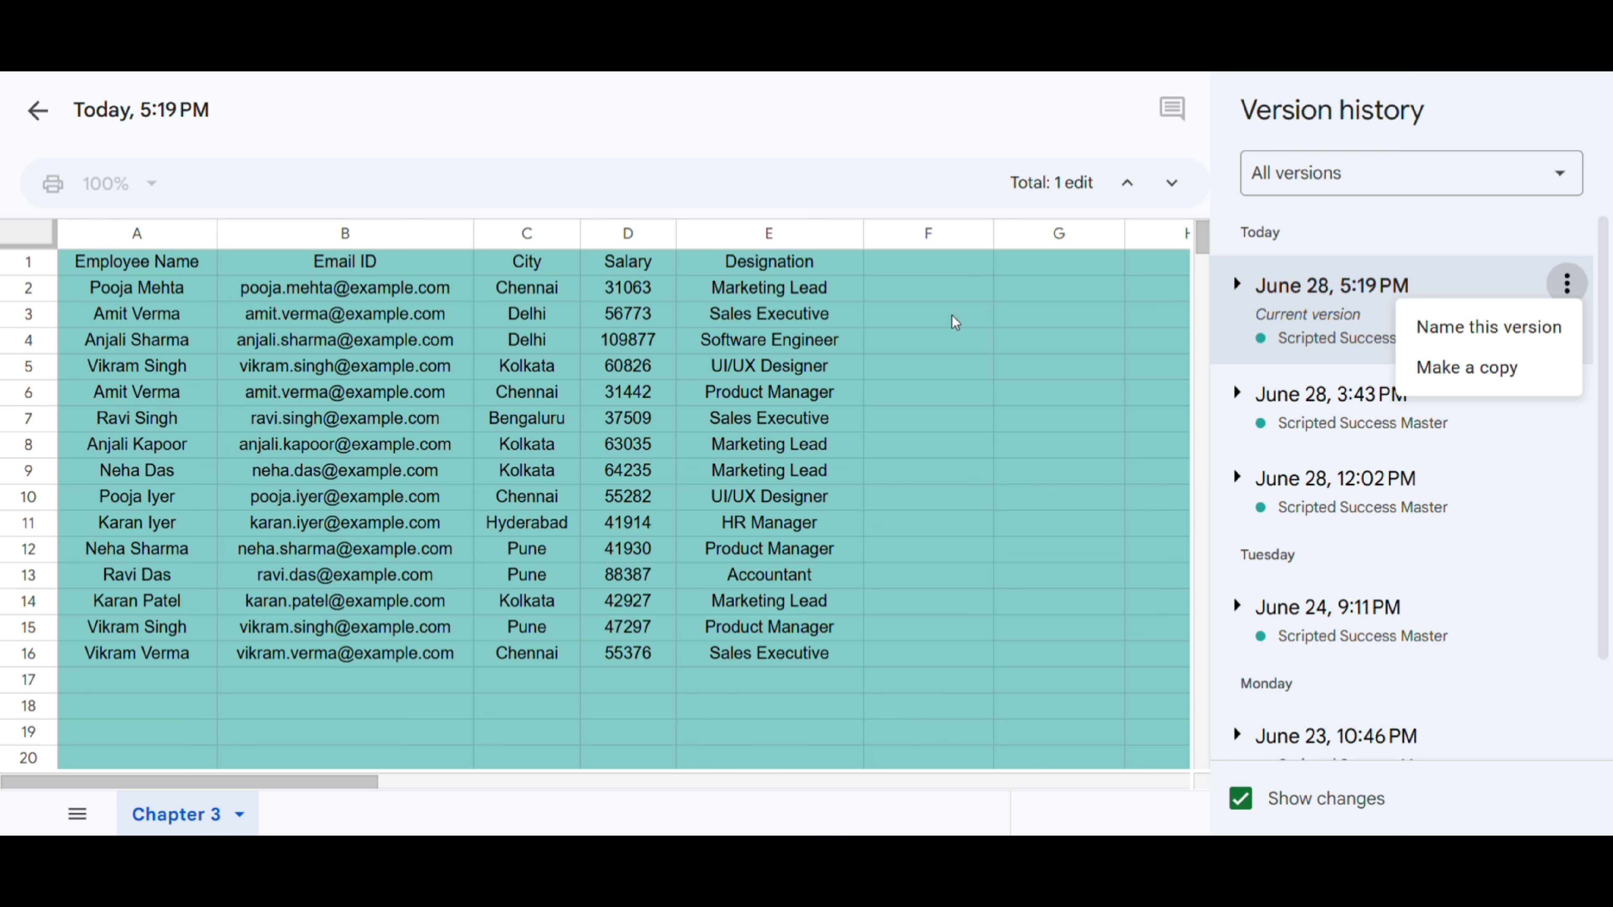
{"action": "left_click", "coordinate": [37, 111]}
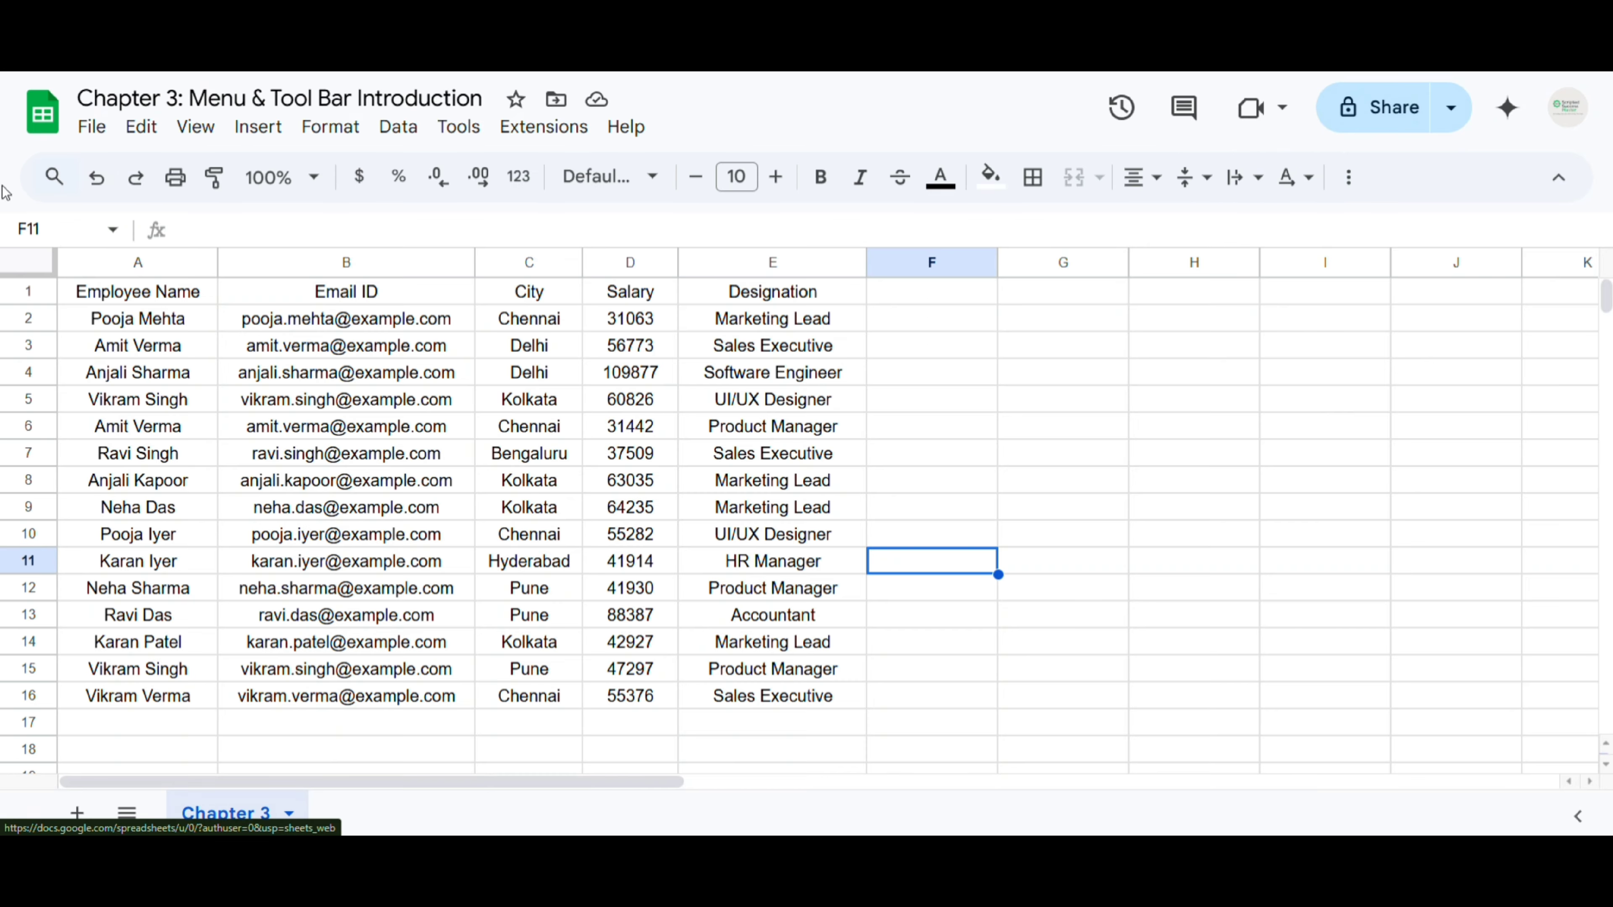
Make the spreadsheet available offline.
{"action": "left_click", "coordinate": [92, 127]}
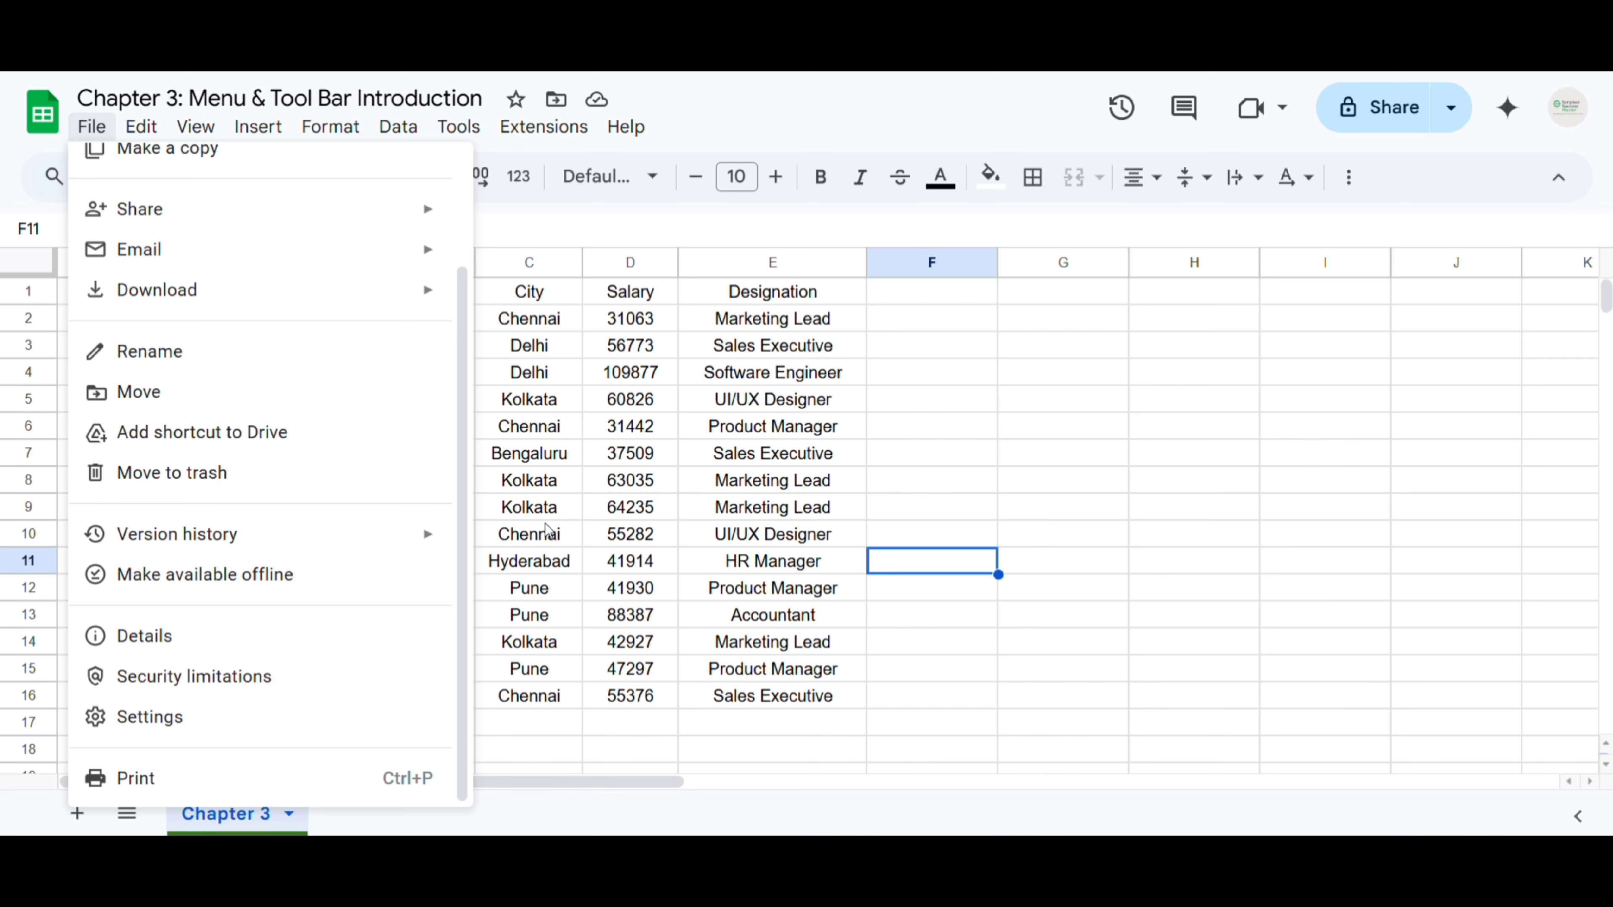
{"action": "left_click", "coordinate": [647, 410]}
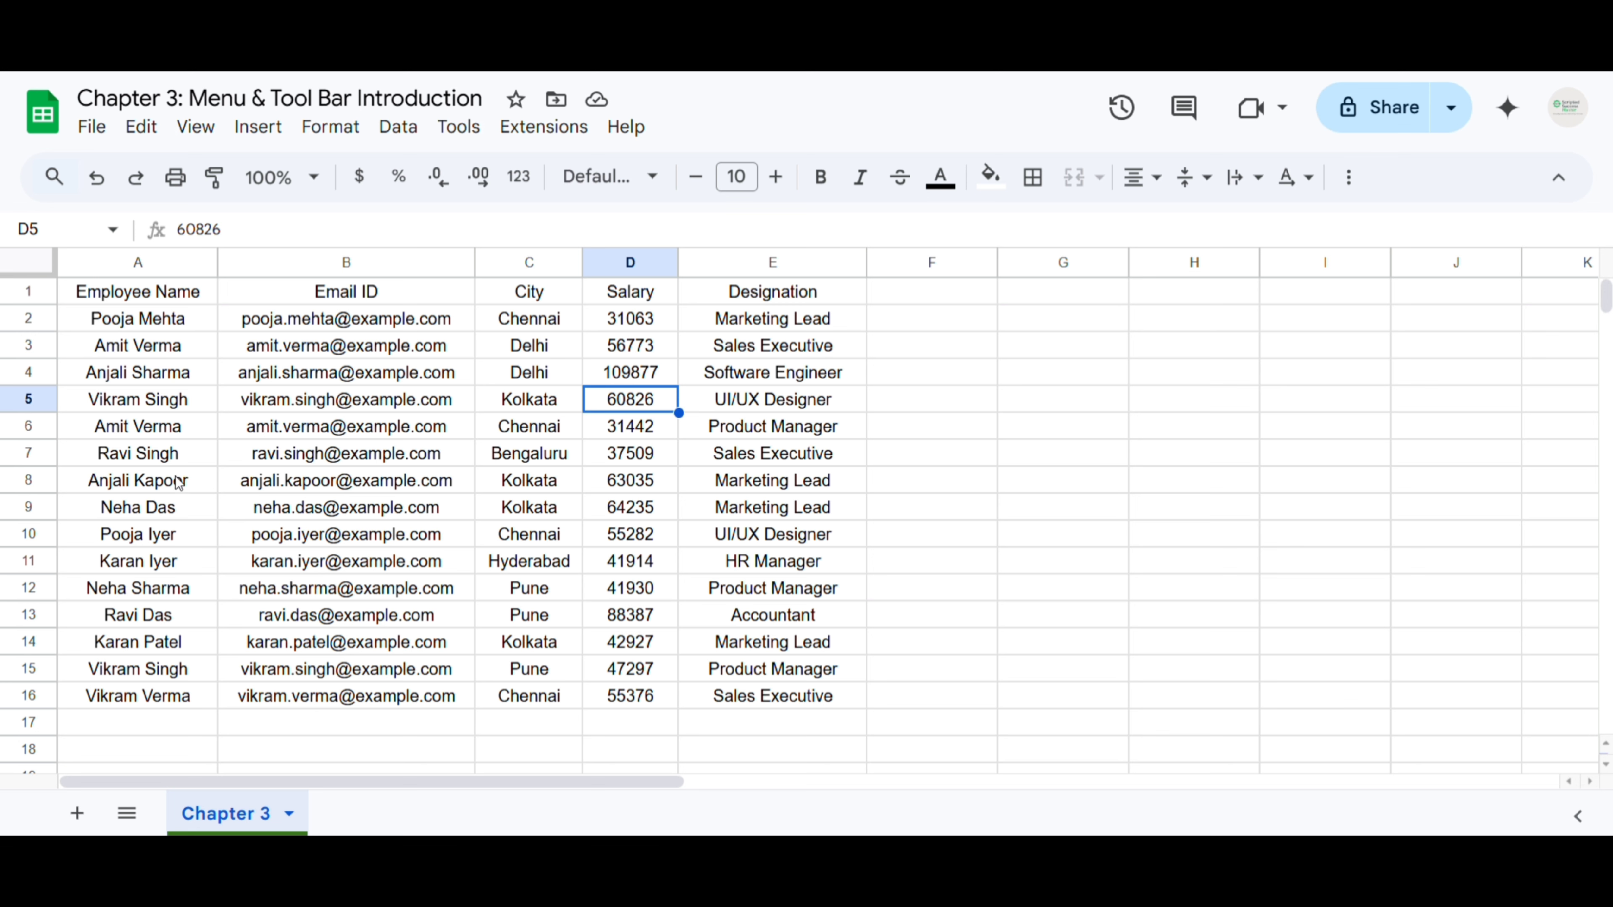
{"action": "left_click", "coordinate": [92, 129]}
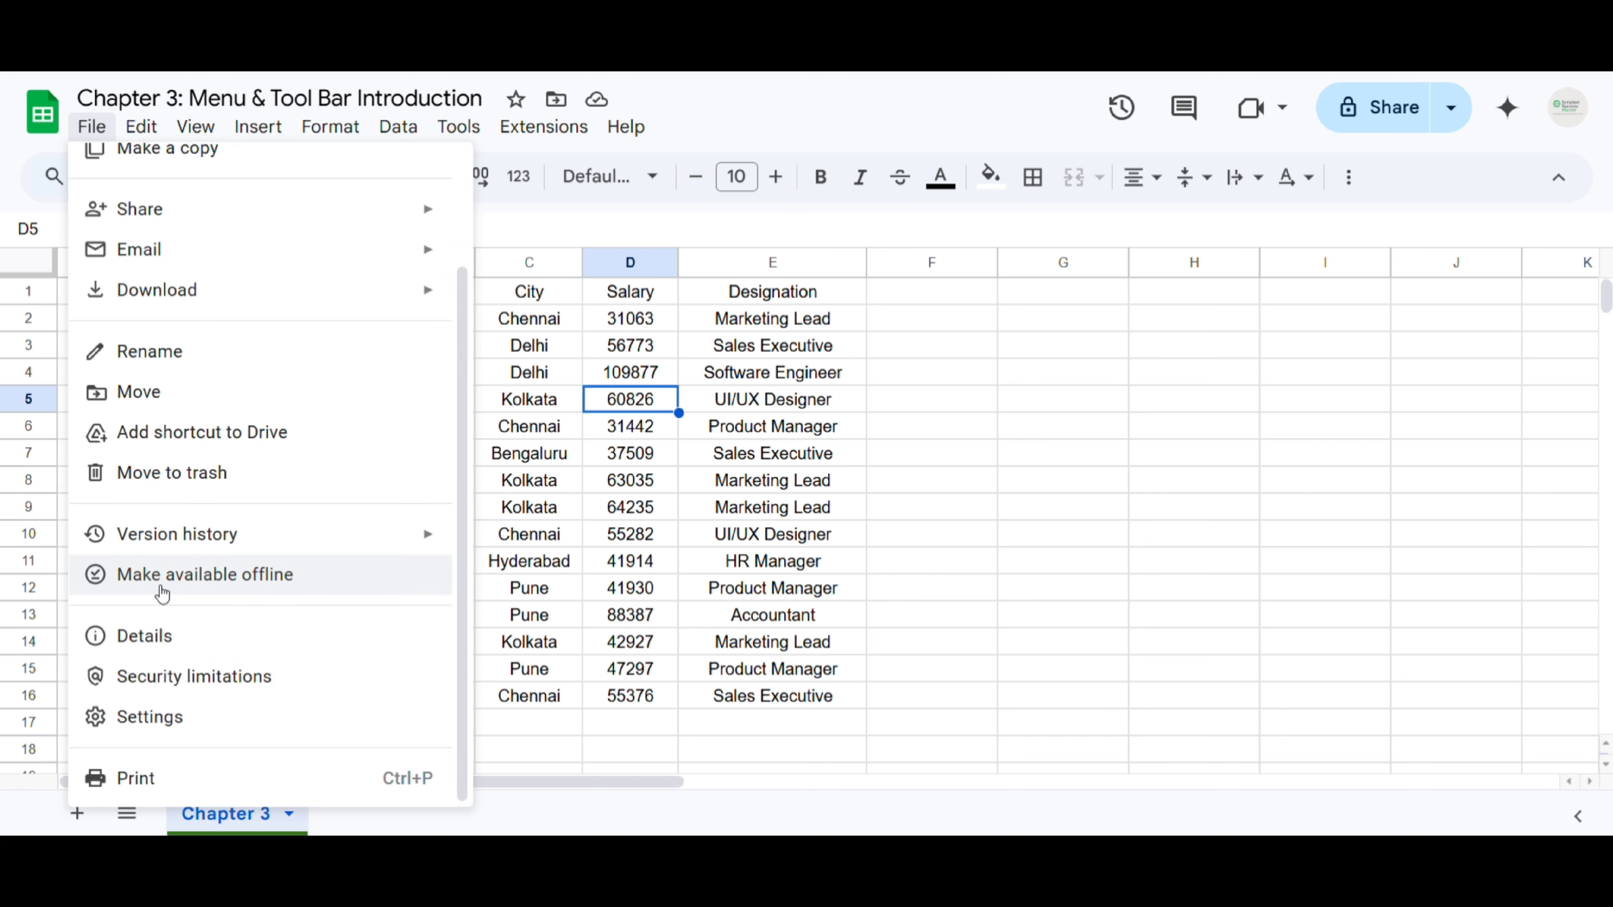
{"action": "left_click", "coordinate": [180, 590]}
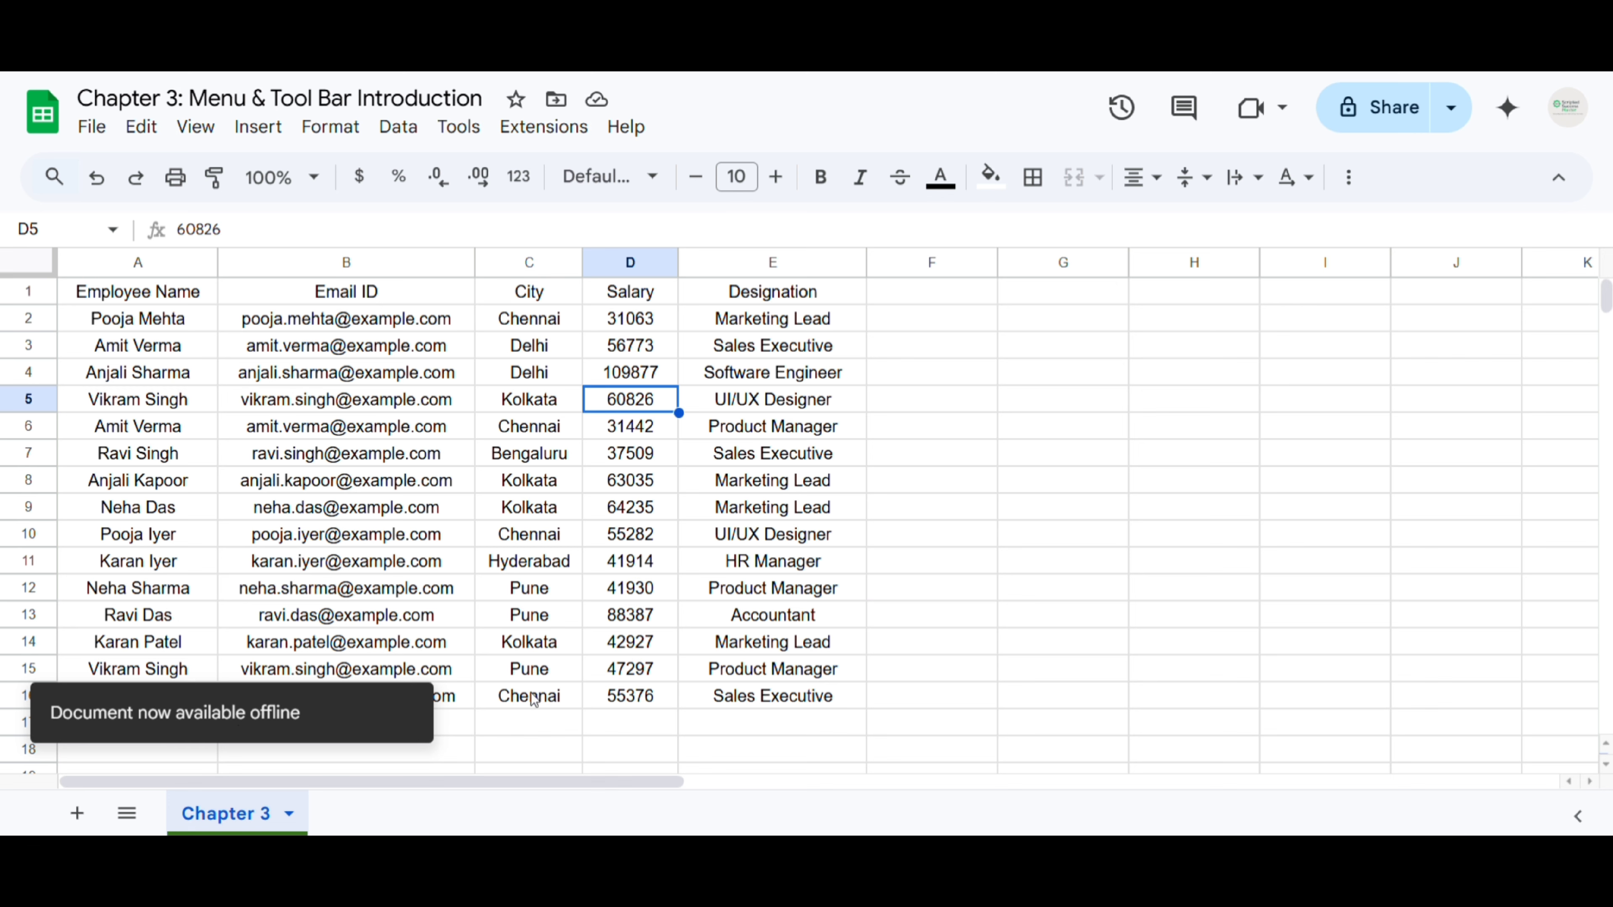
{"action": "left_click", "coordinate": [526, 481]}
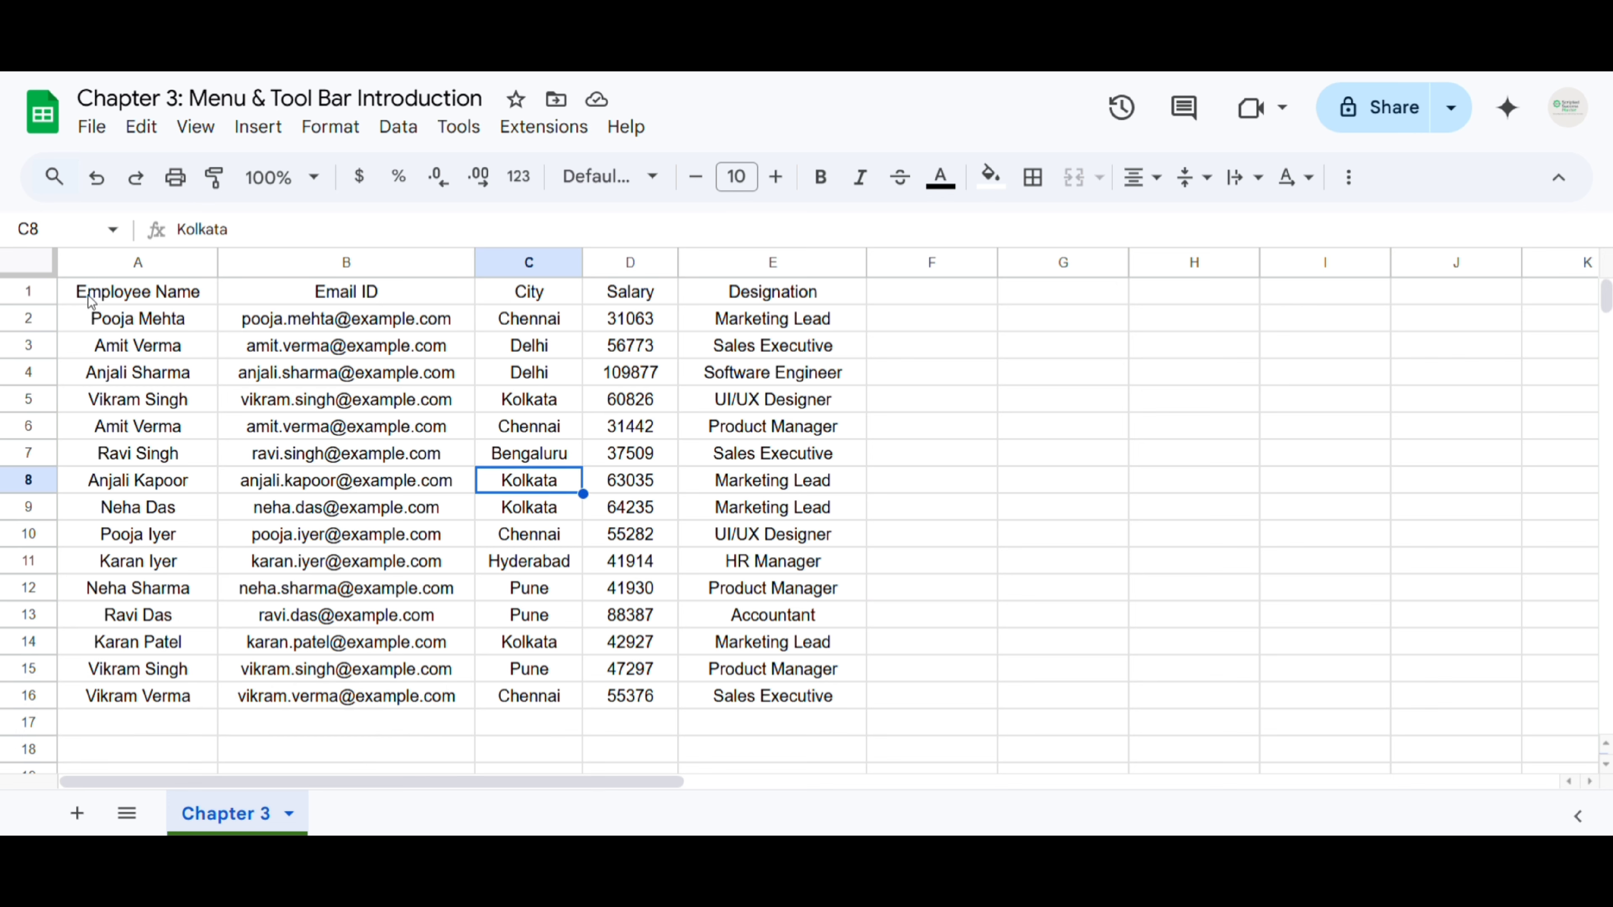
{"action": "left_click_drag", "start_coordinate": [87, 293], "coordinate": [711, 694]}
{"action": "left_click", "coordinate": [341, 485]}
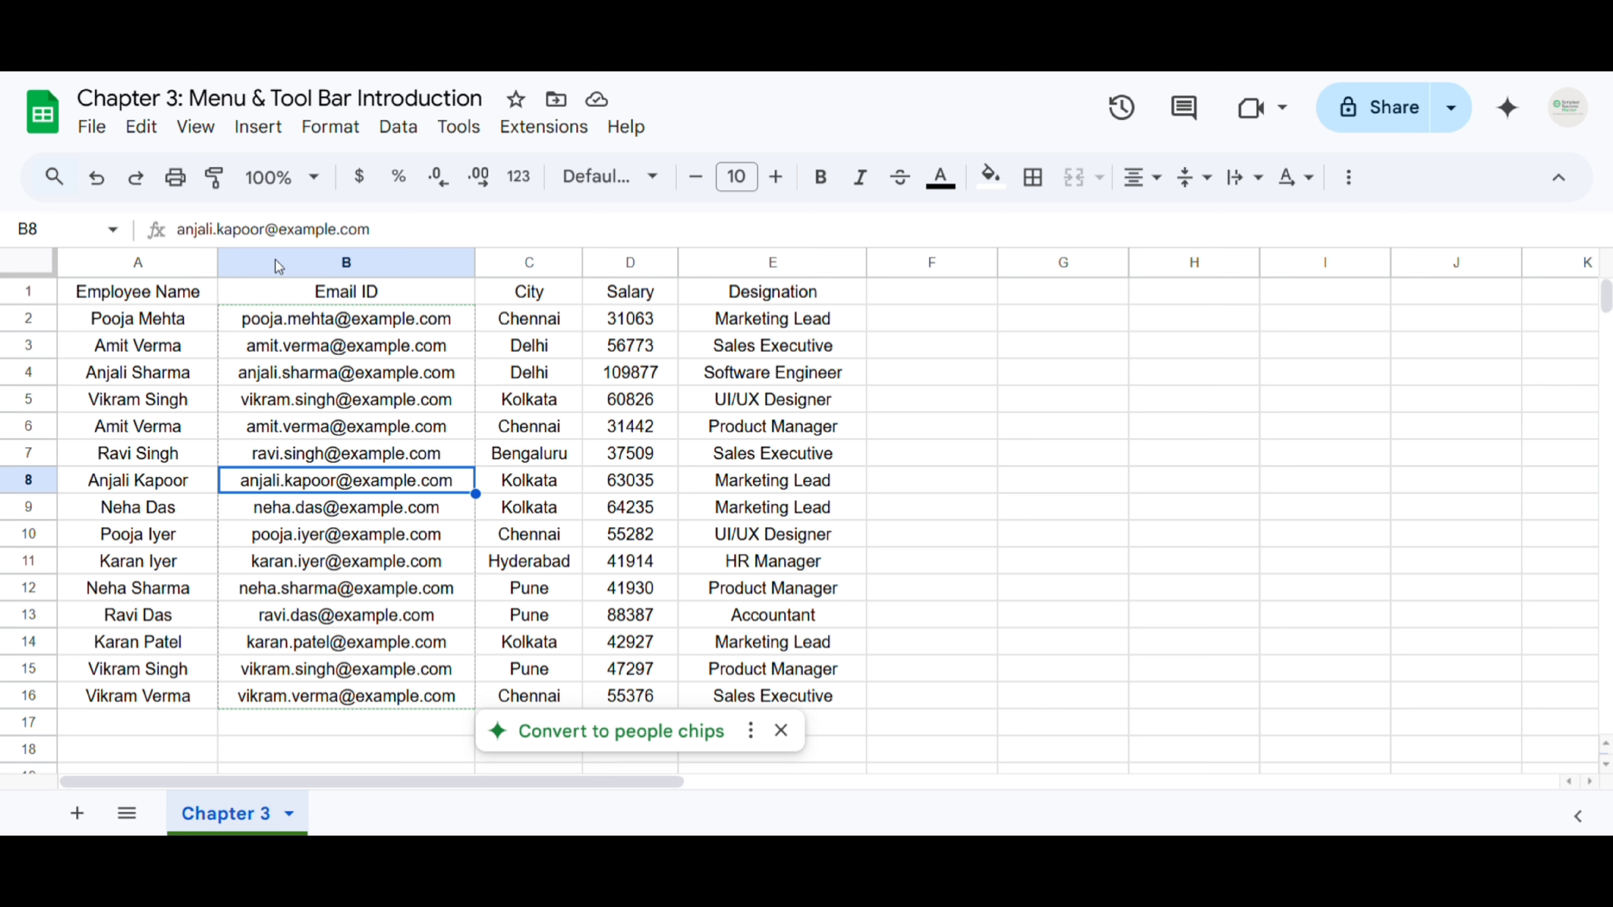
Remove offline access from the spreadsheet.
{"action": "left_click", "coordinate": [94, 131]}
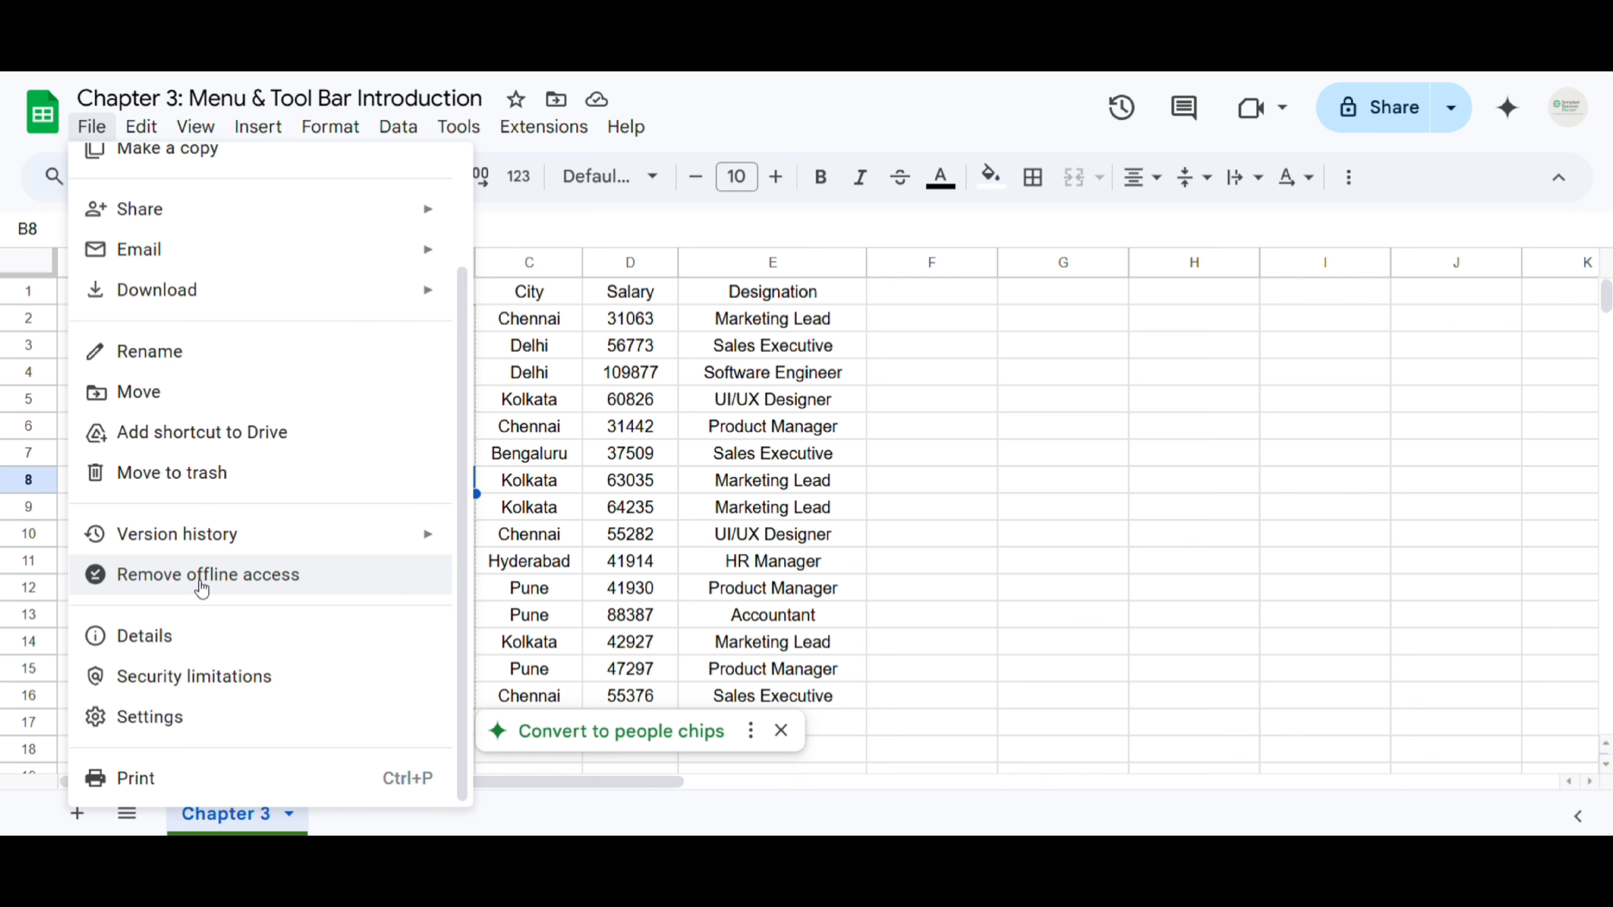
{"action": "left_click", "coordinate": [197, 576]}
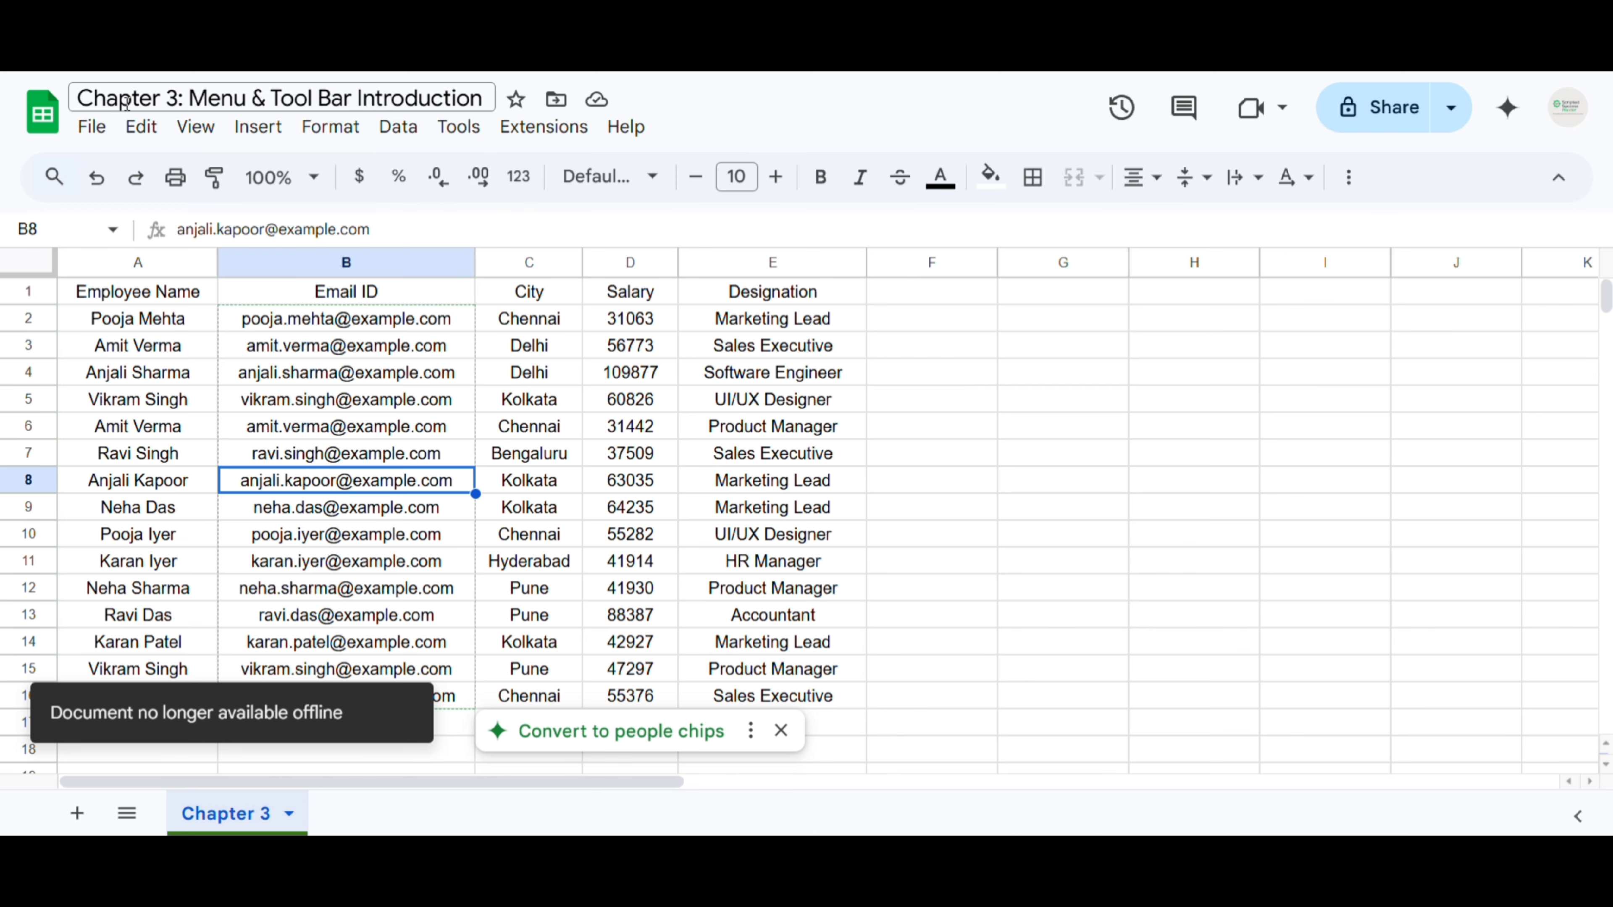
View the document details, including location, owner, modification and creation date, and close them.
{"action": "left_click", "coordinate": [90, 127]}
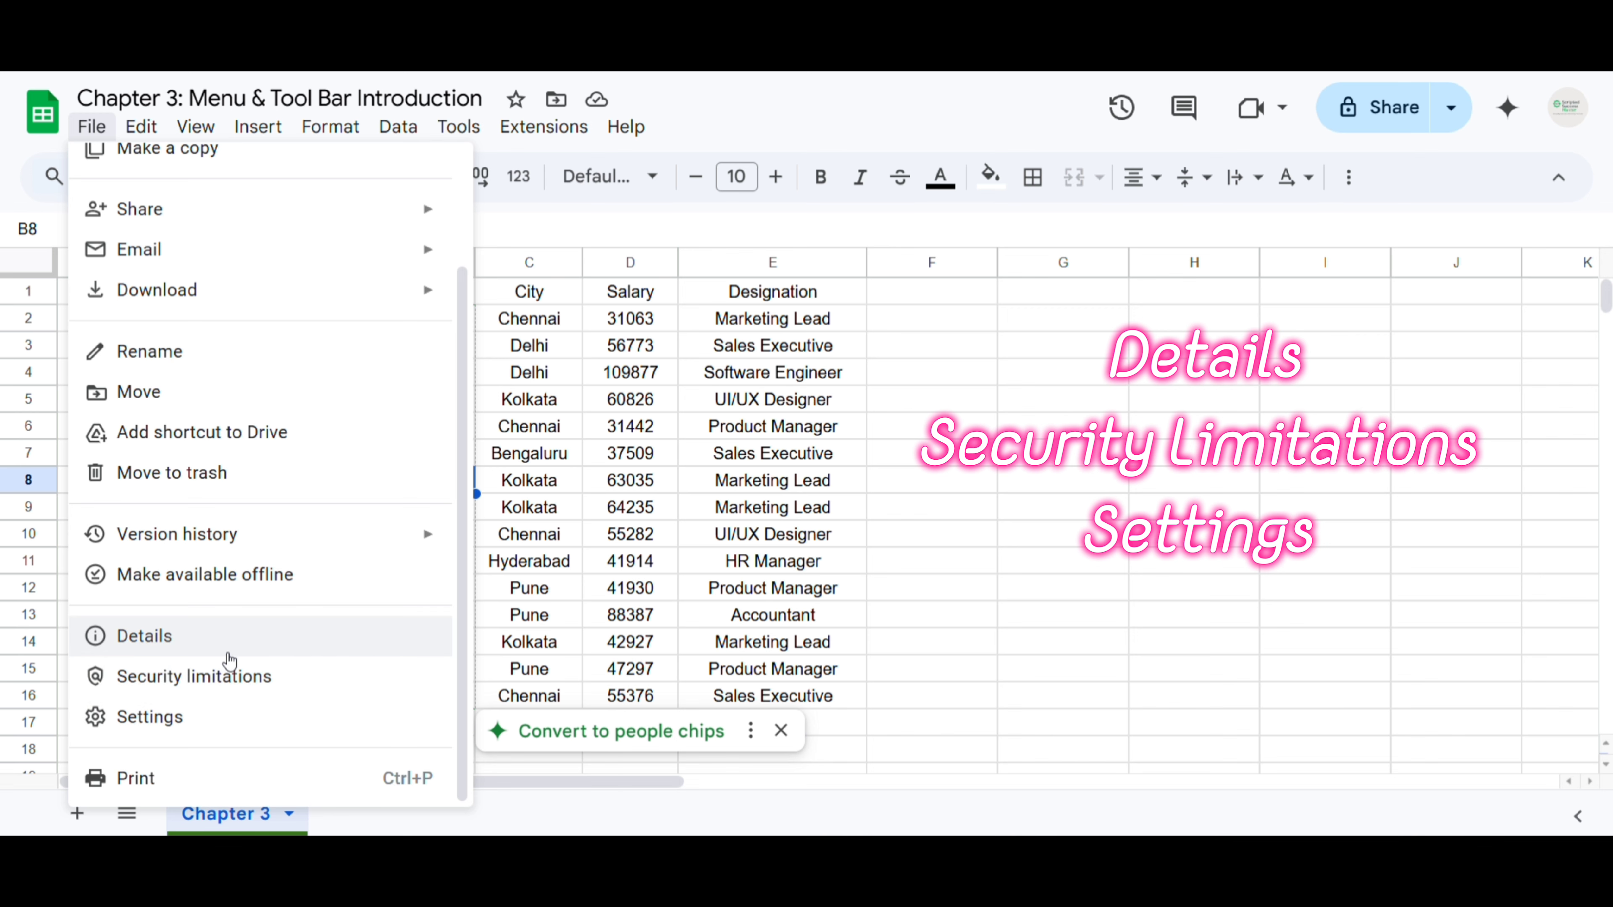
{"action": "left_click", "coordinate": [223, 652]}
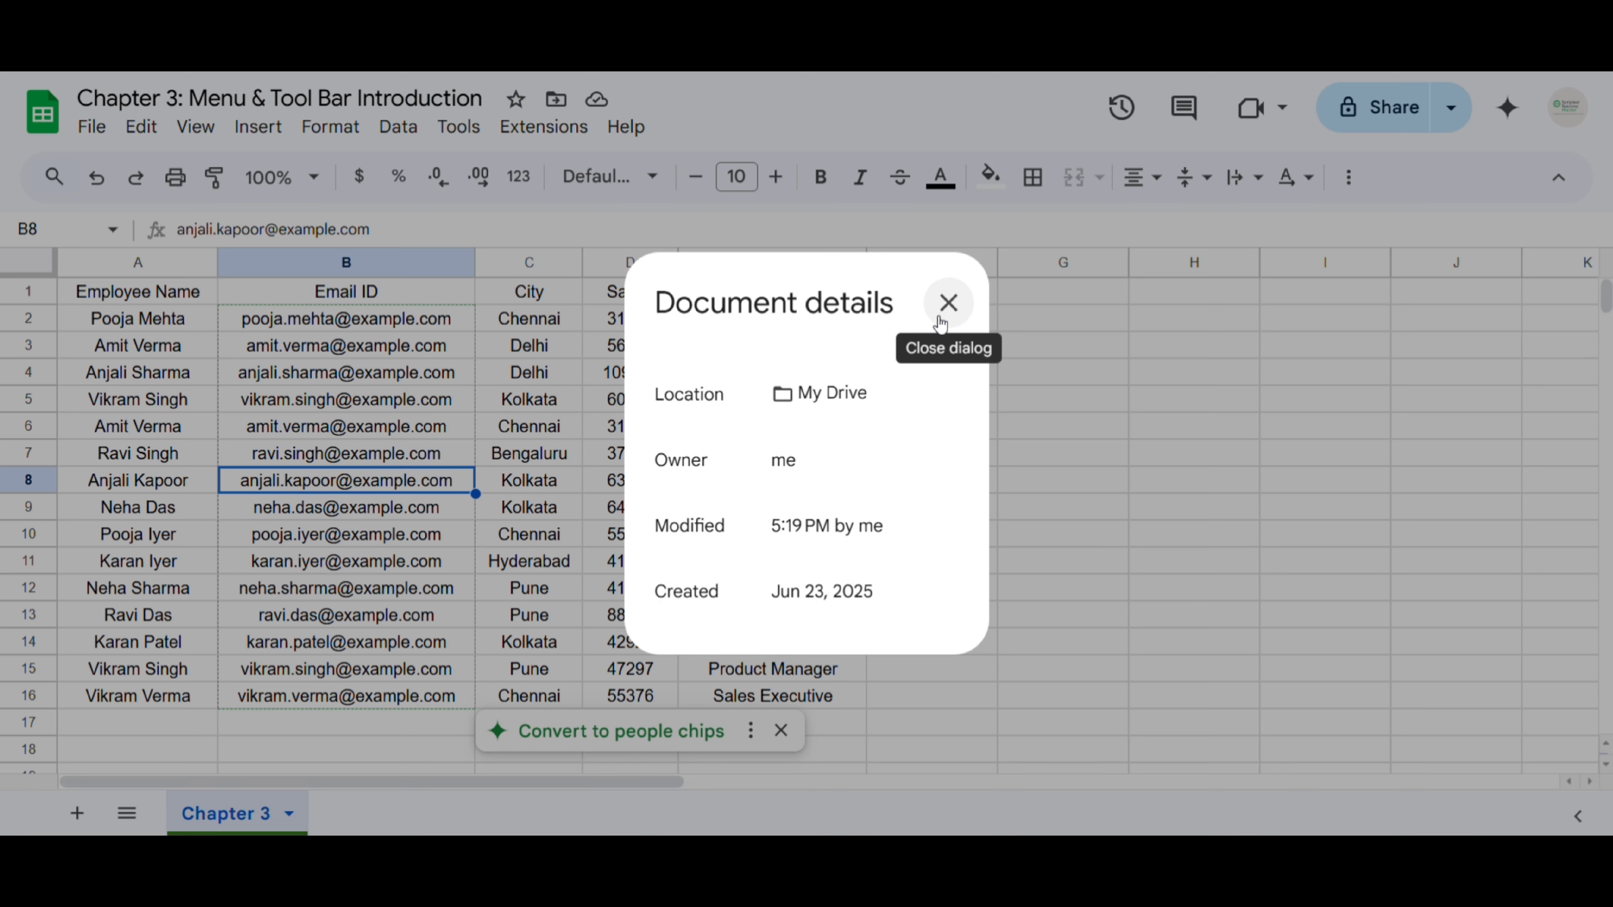
{"action": "left_click", "coordinate": [947, 303]}
Open the settings for this spreadsheet and dismiss the suggestion to convert the e-mails to people chips.
{"action": "left_click", "coordinate": [76, 131]}
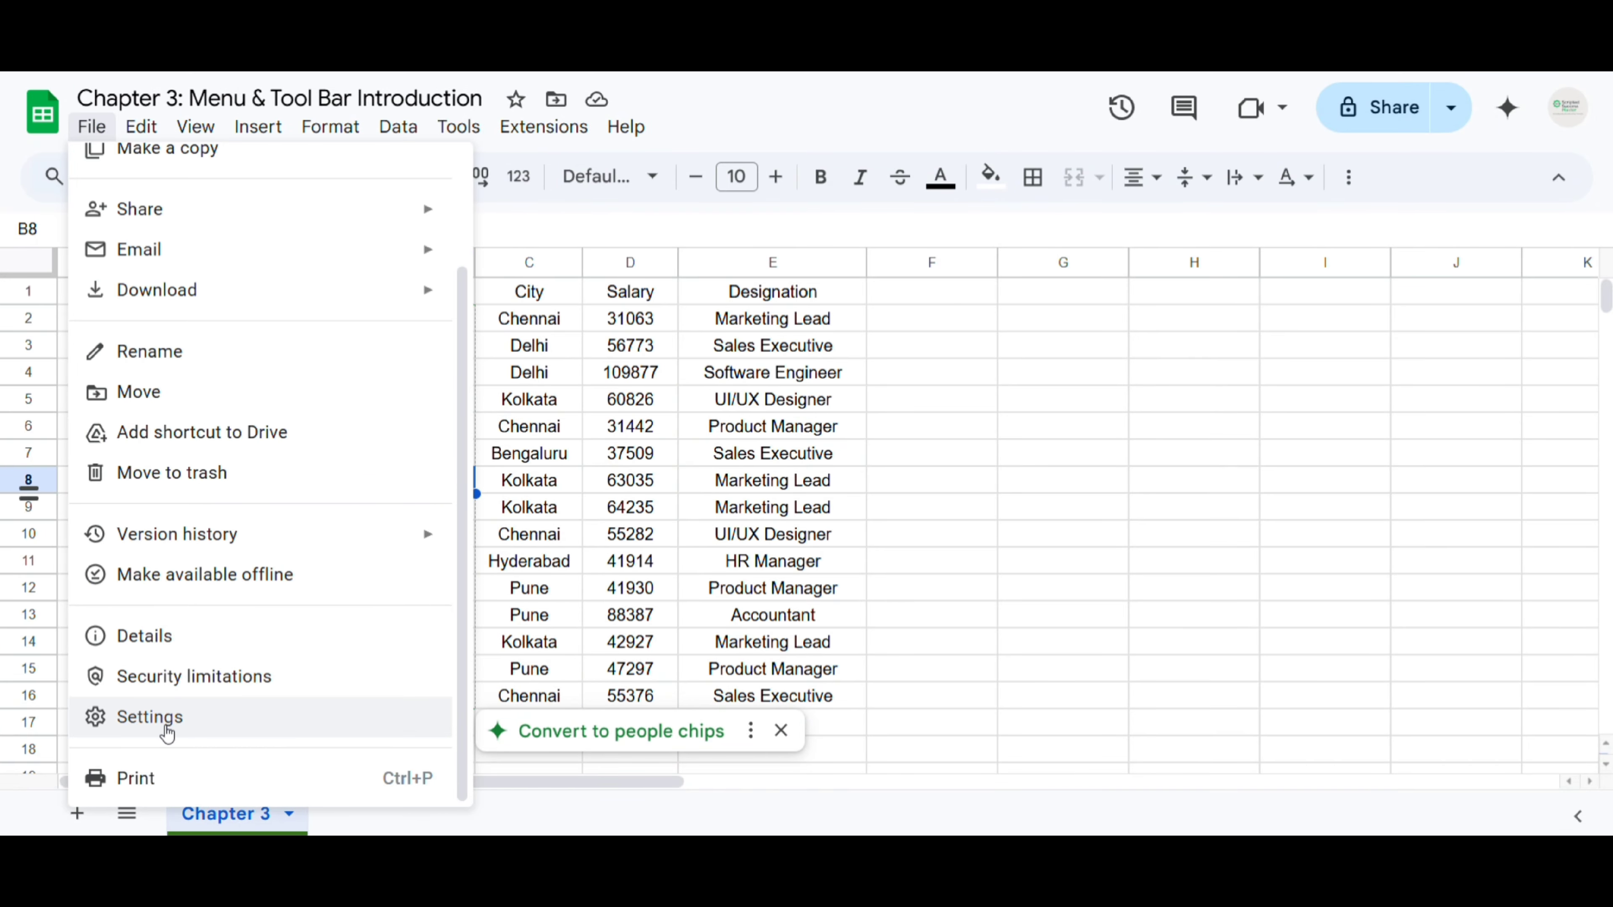
{"action": "left_click", "coordinate": [177, 718]}
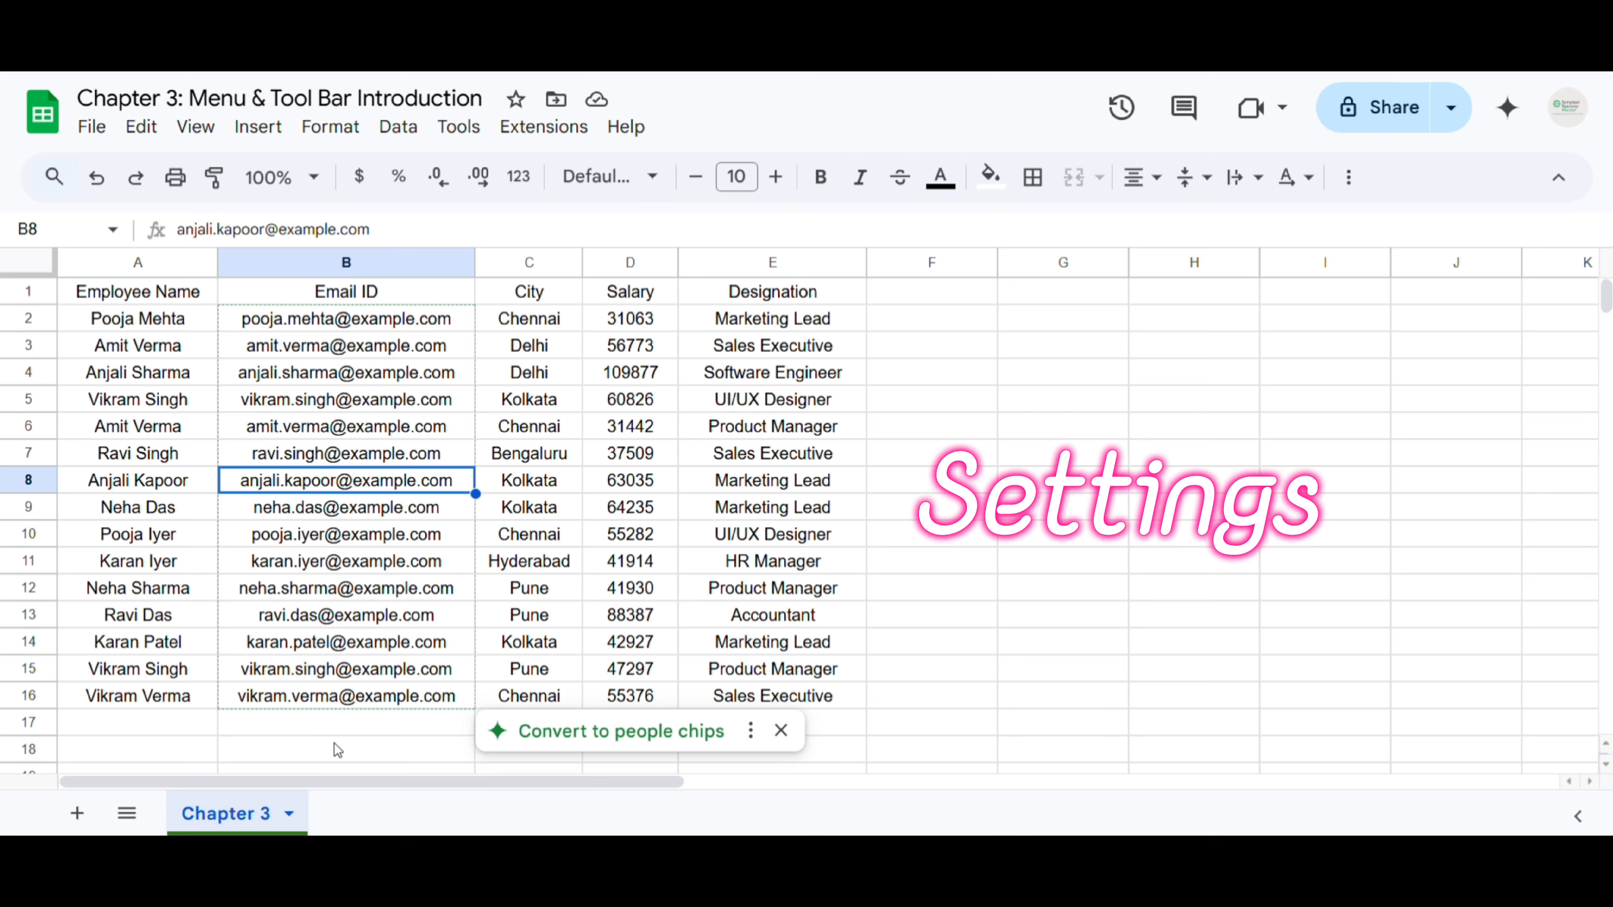
{"action": "left_click", "coordinate": [780, 727]}
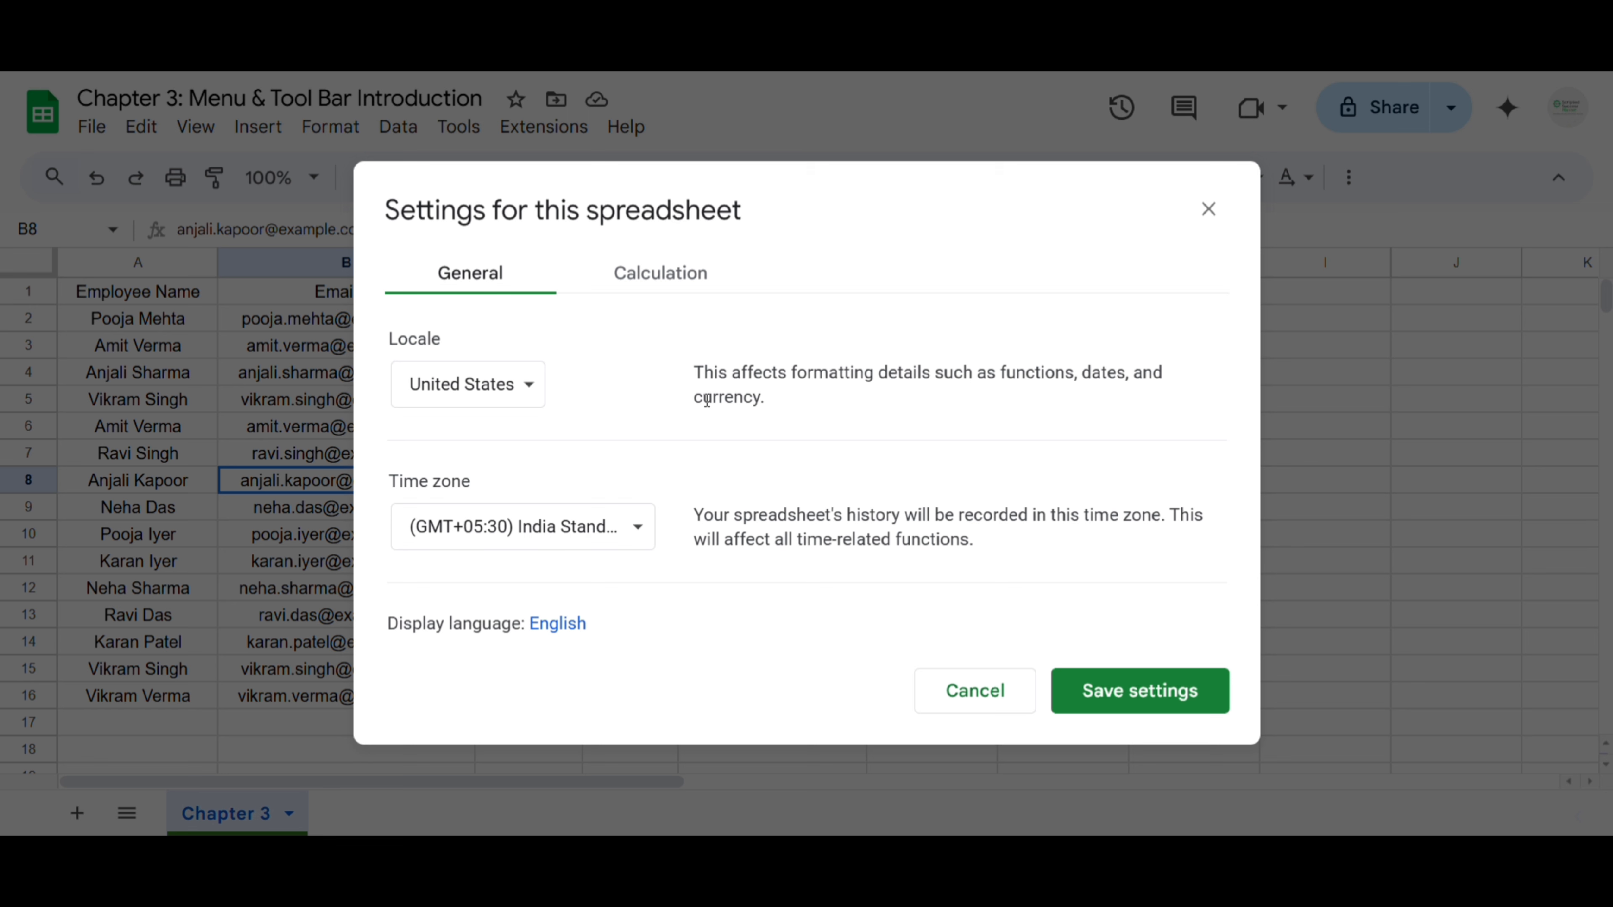
Set the spreadsheet's locale to United Kingdom (Welsh).
{"action": "left_click", "coordinate": [502, 394]}
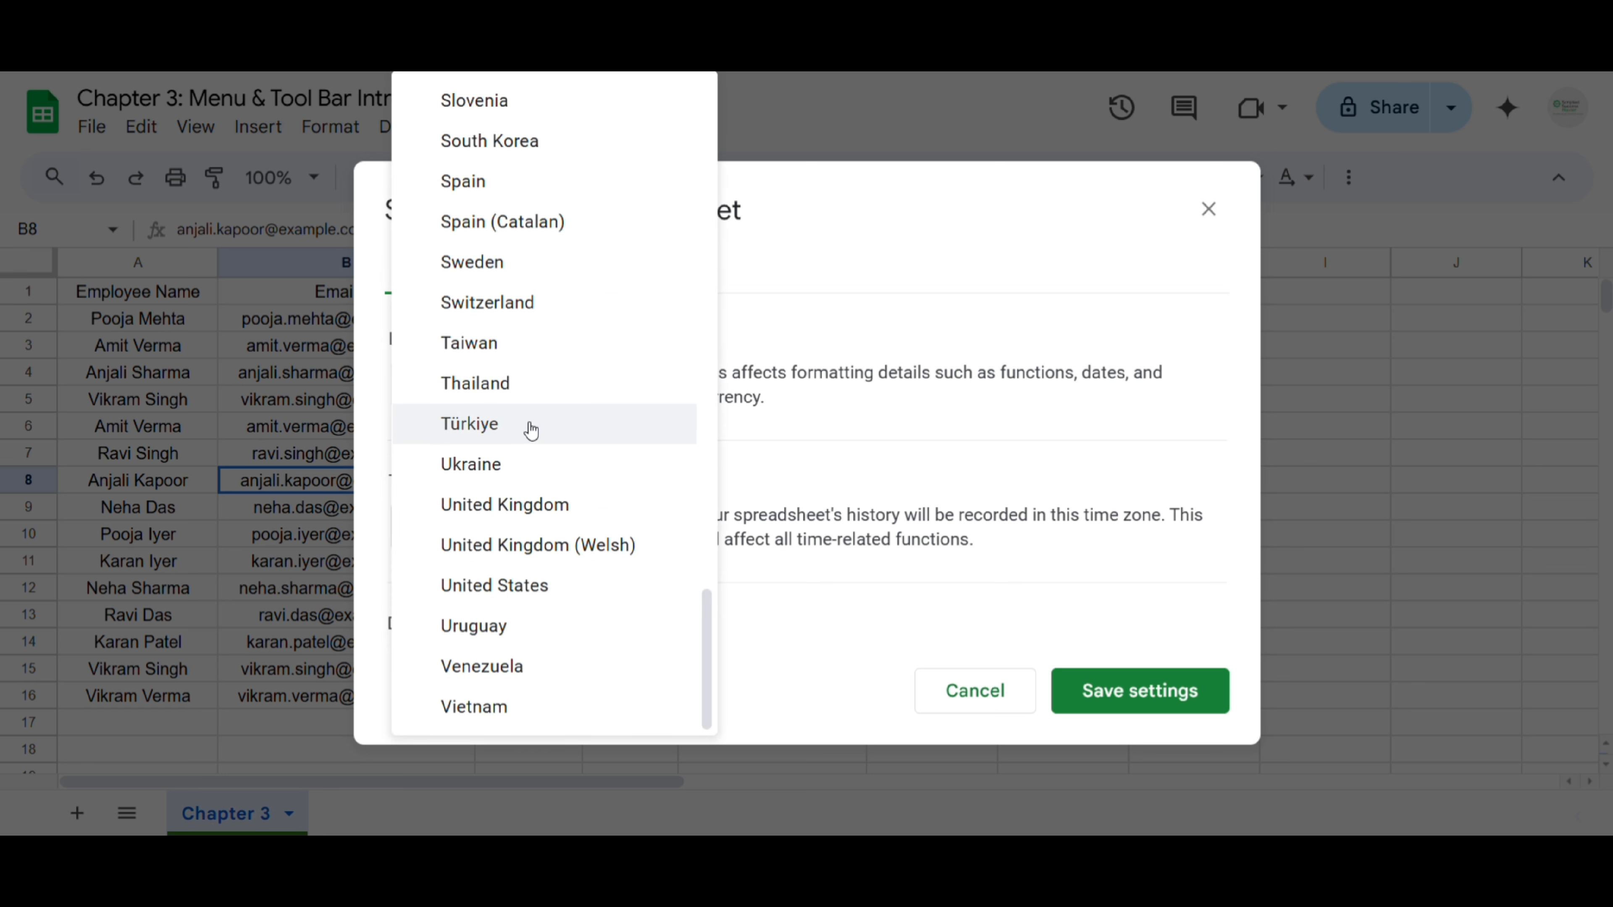
{"action": "left_click", "coordinate": [535, 544]}
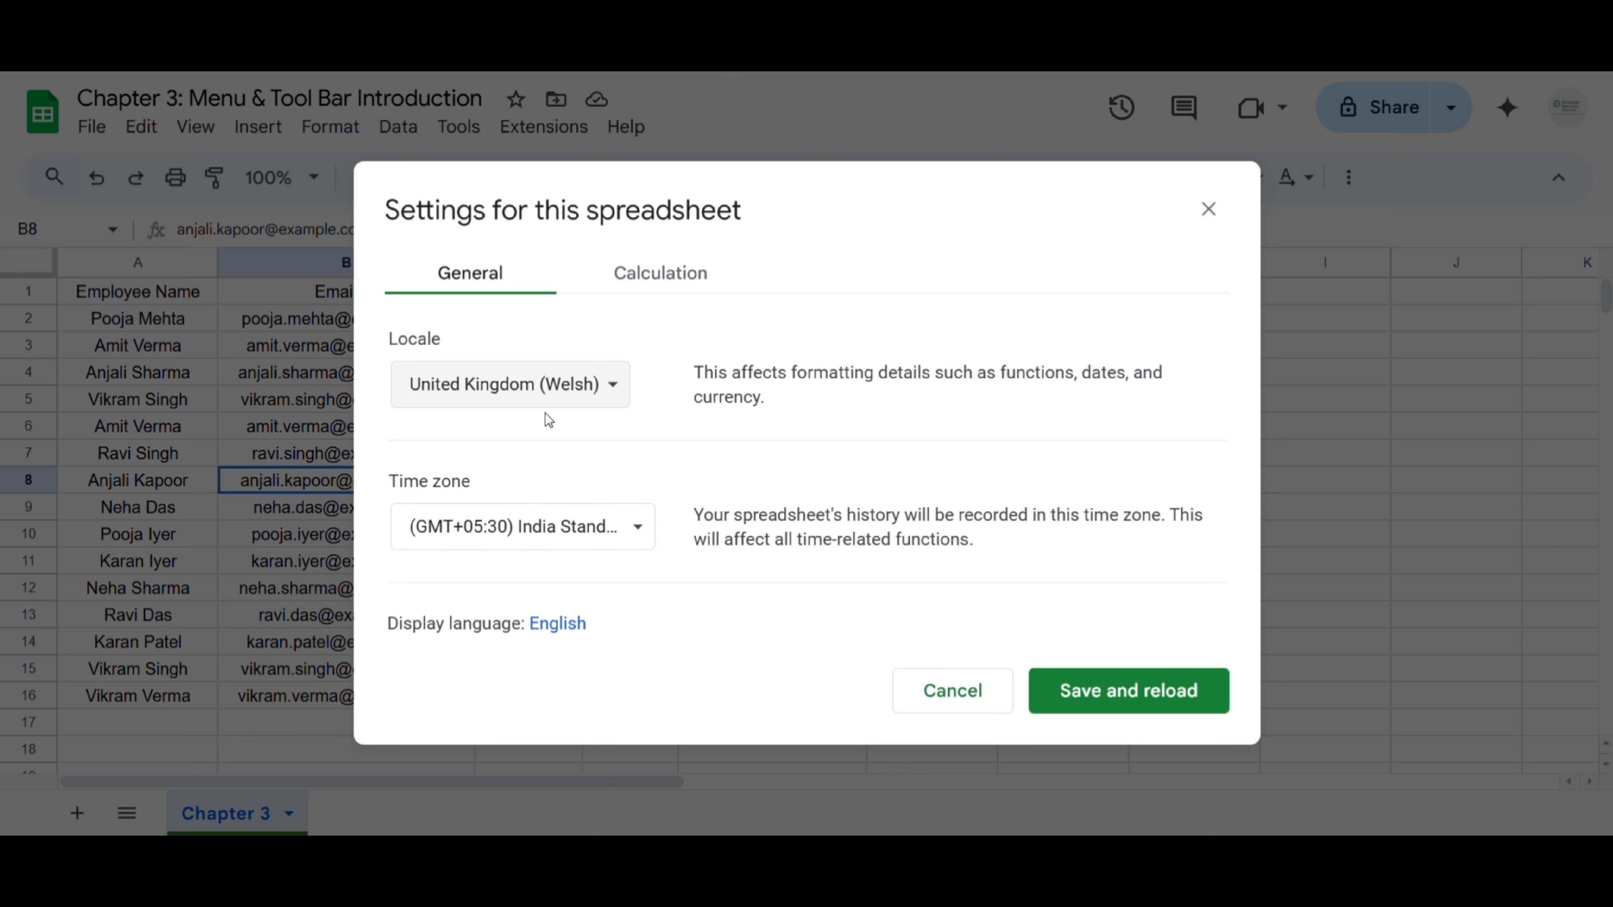
Change the spreadsheet's locale to India (Marathi).
{"action": "left_click", "coordinate": [529, 378]}
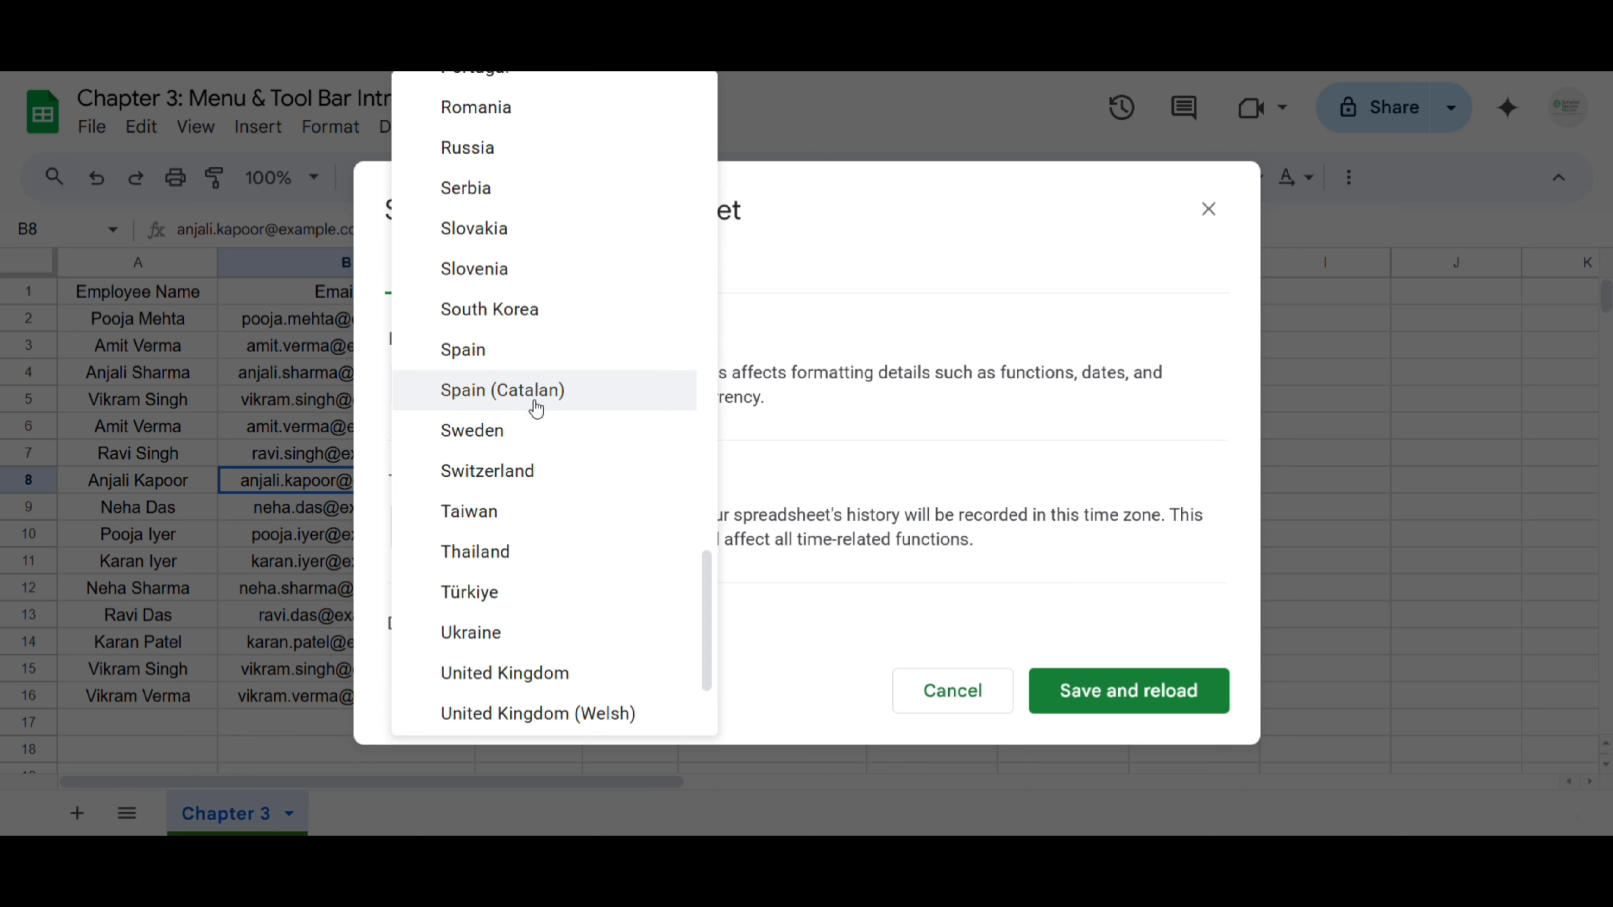
{"action": "scroll", "coordinate": [533, 407], "scroll_direction": "up", "scroll_amount": 6}
{"action": "scroll", "coordinate": [535, 407], "scroll_direction": "up", "scroll_amount": 9}
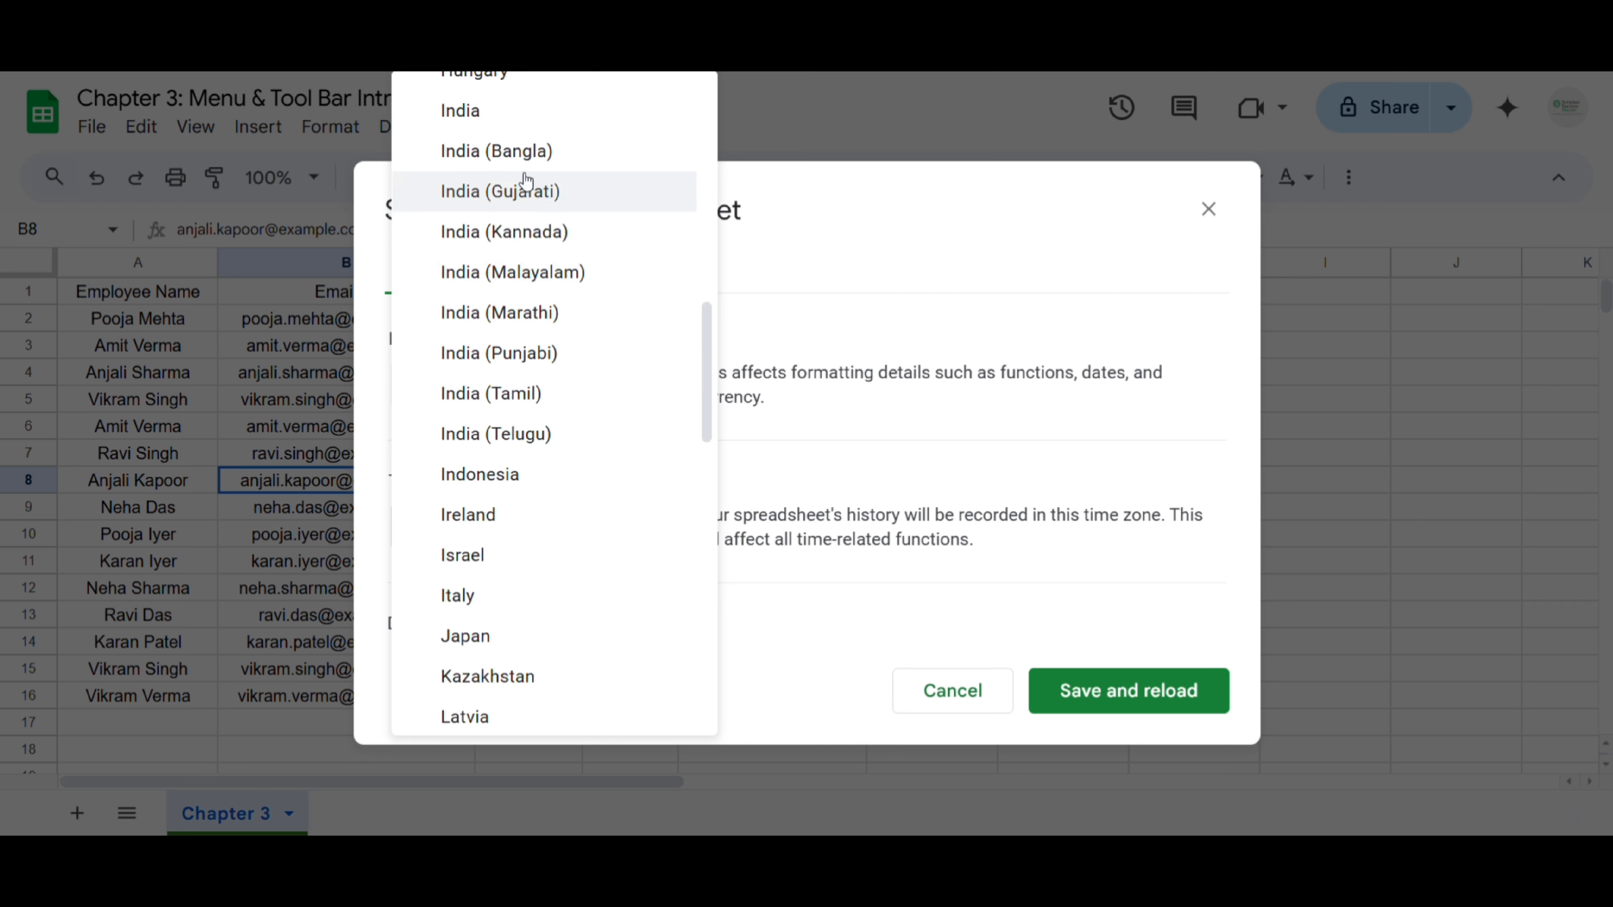
{"action": "left_click", "coordinate": [569, 319]}
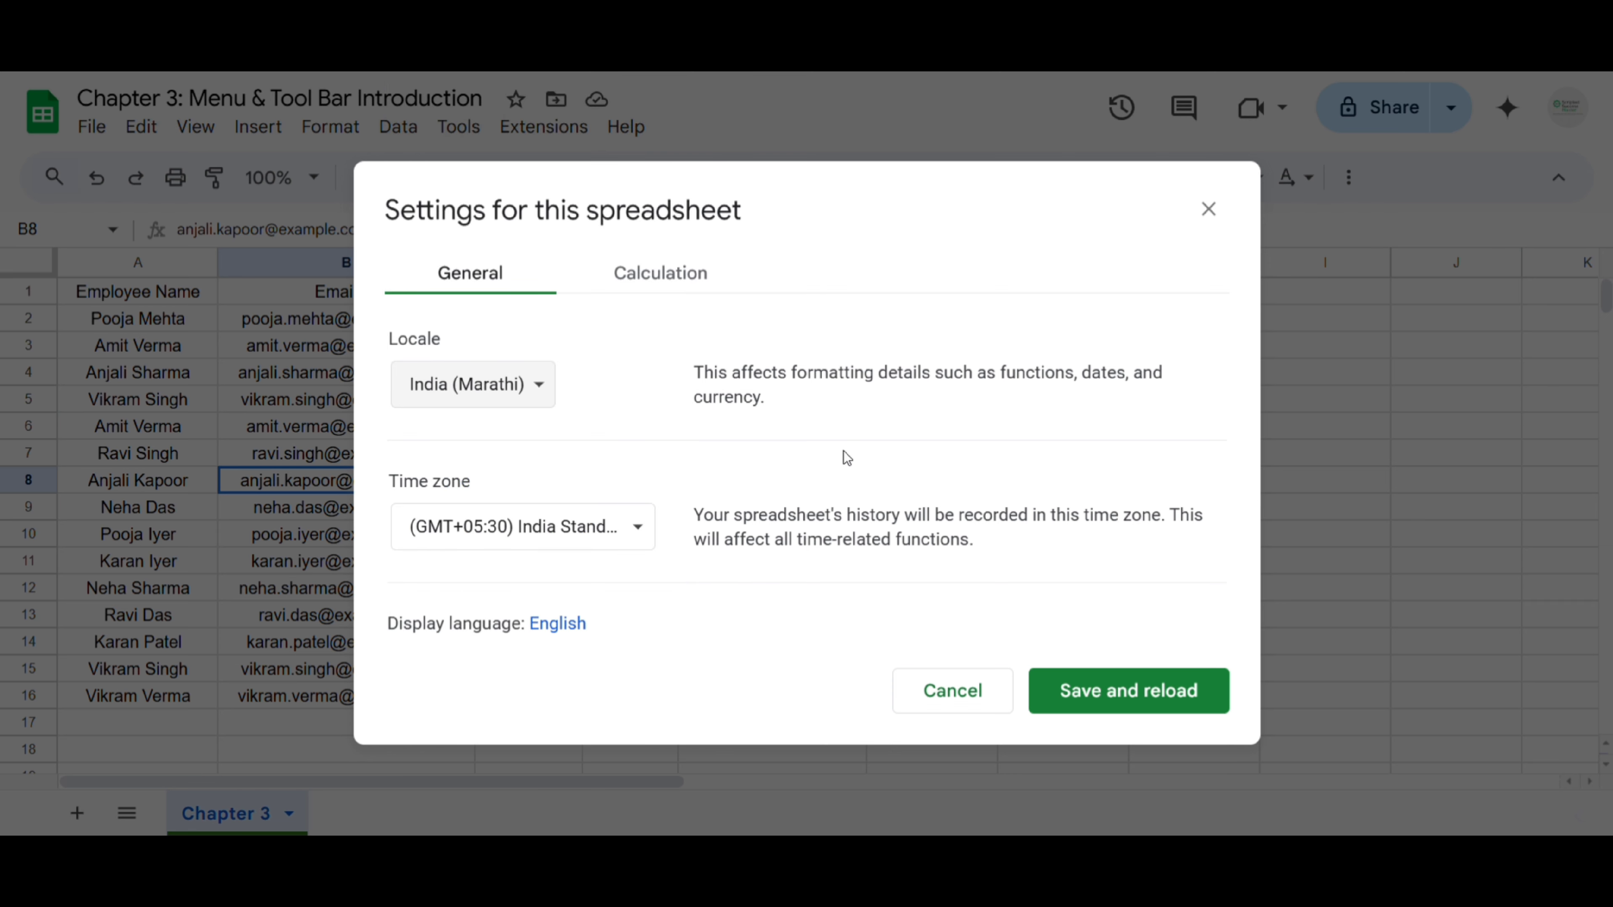
Save the India (Marathi) locale and reload the spreadsheet.
{"action": "left_click", "coordinate": [1129, 699]}
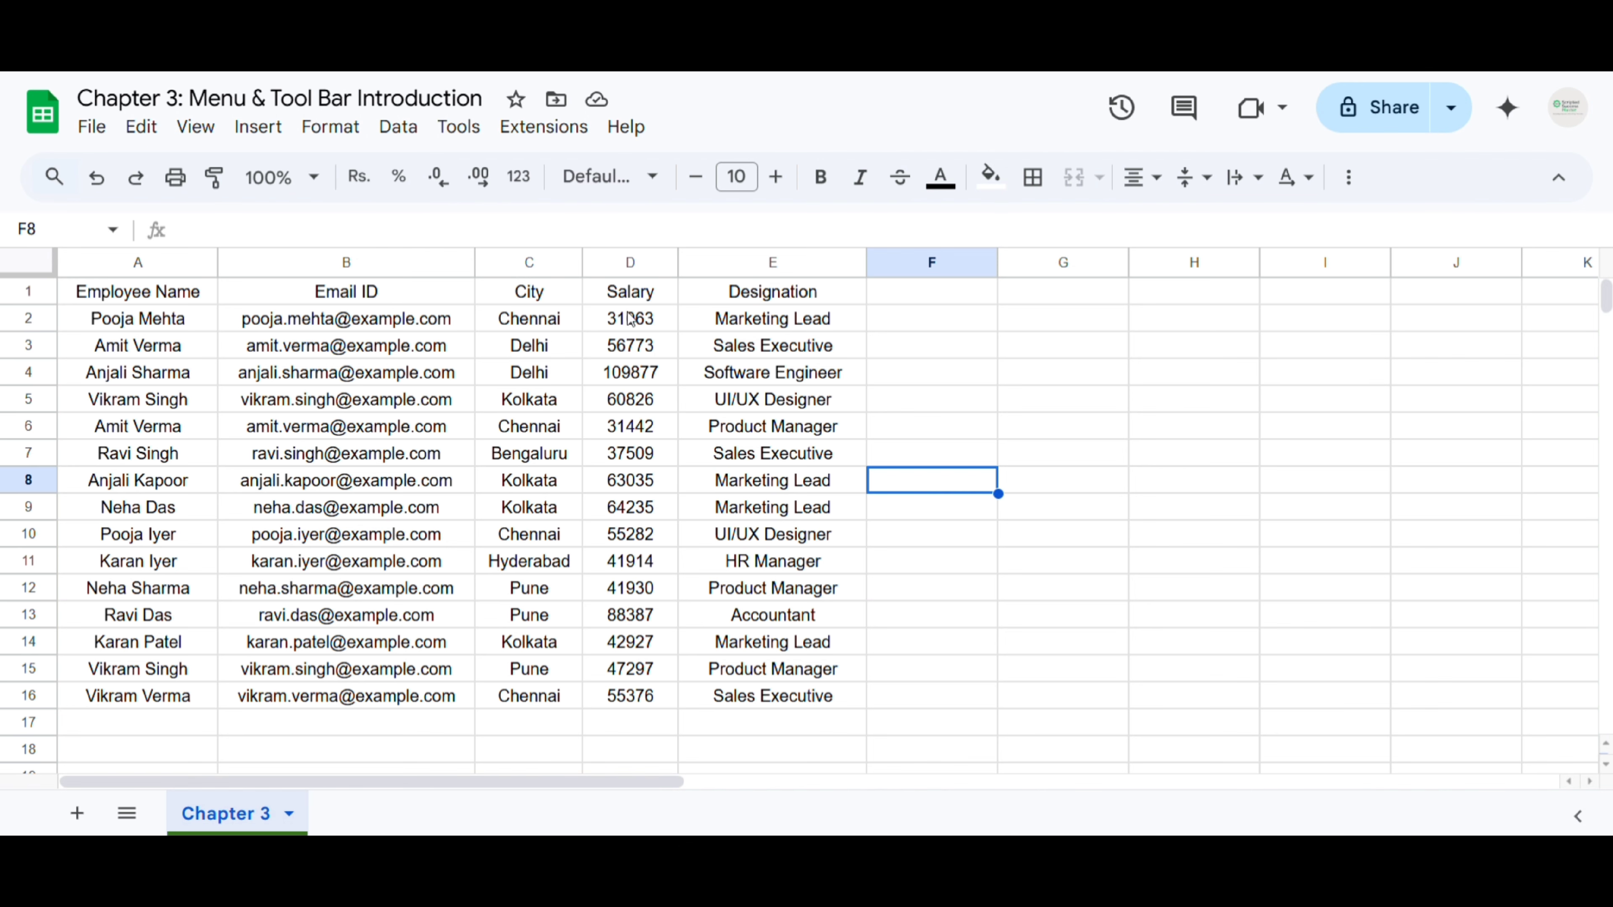
Format the salaries in D2:D16 as rupee currency and widen the Salary column to fit them.
{"action": "left_click_drag", "start_coordinate": [677, 262], "coordinate": [695, 262]}
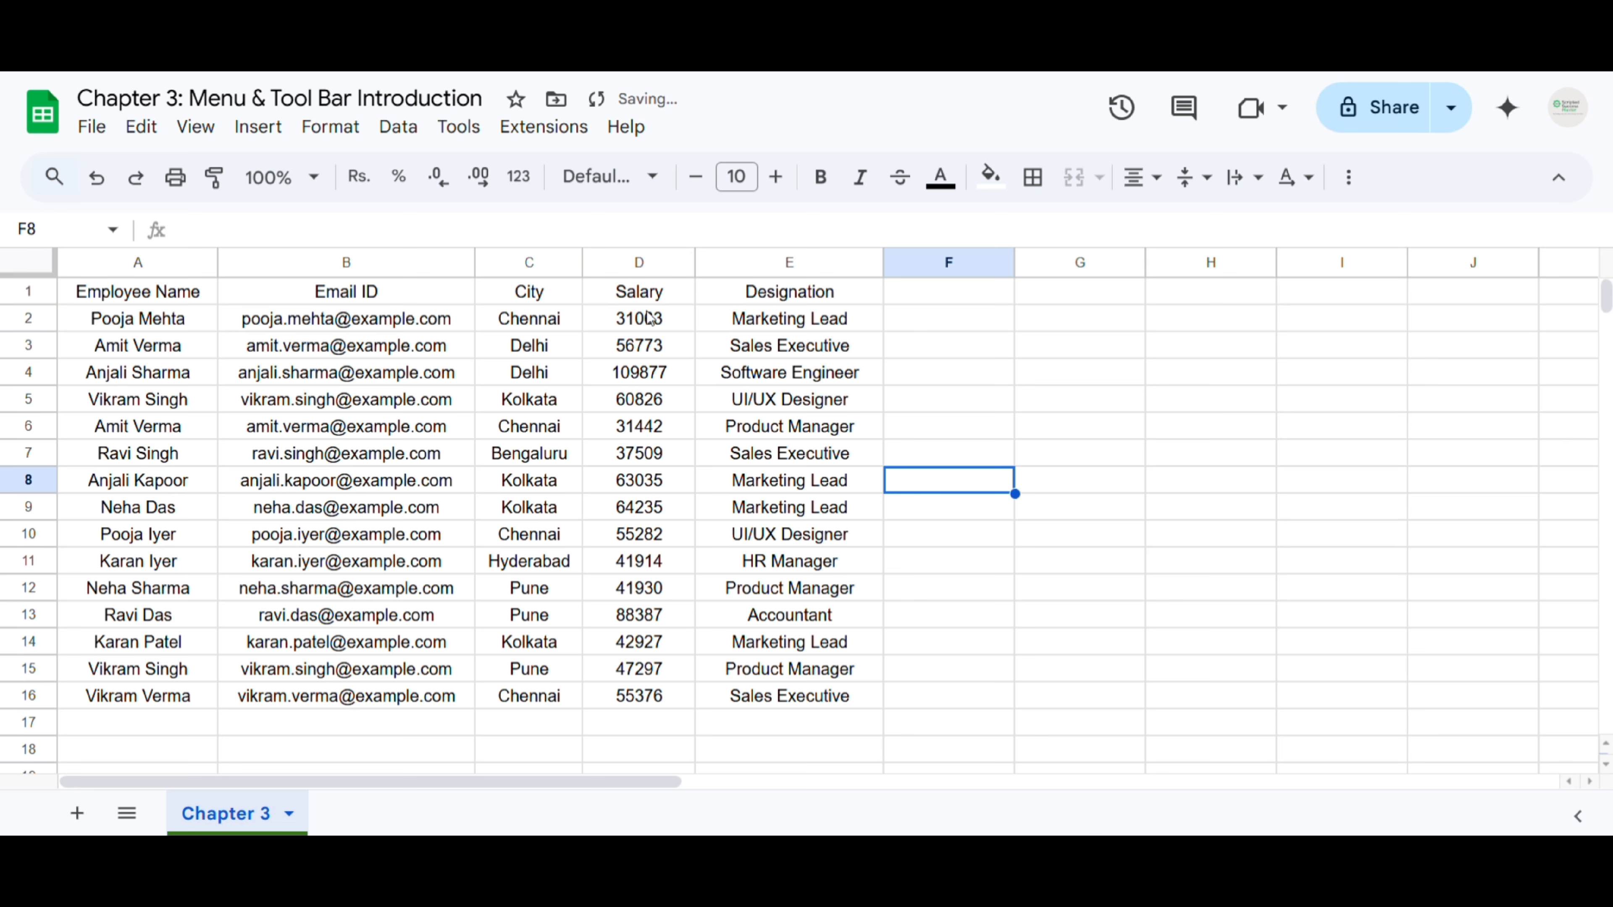
{"action": "left_click_drag", "start_coordinate": [651, 327], "coordinate": [659, 698]}
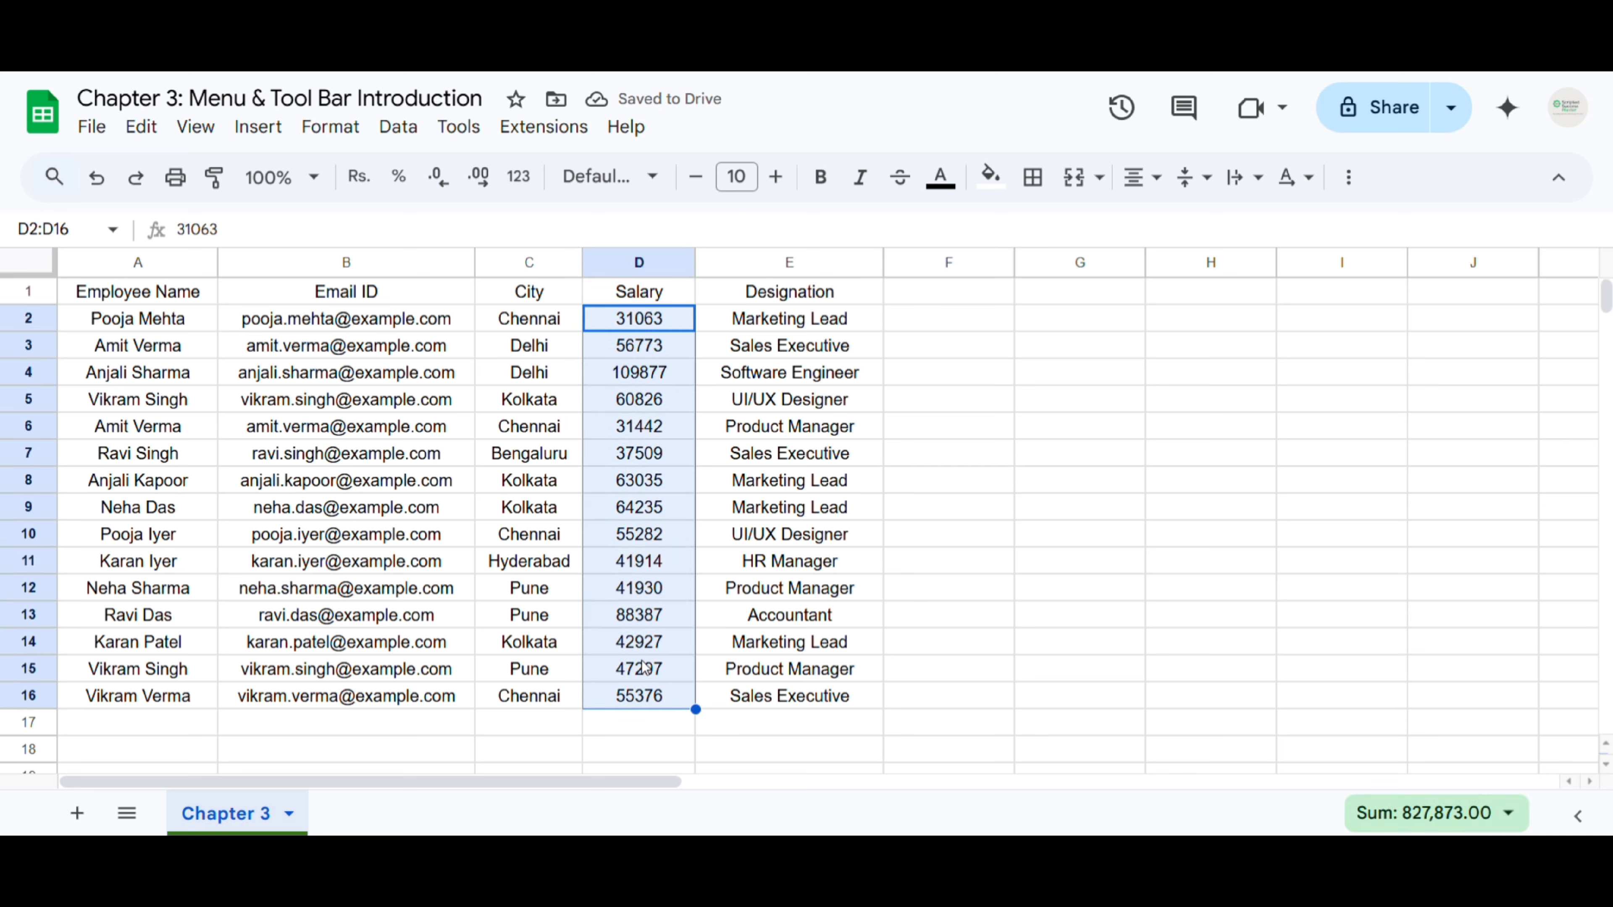
{"action": "left_click", "coordinate": [359, 177]}
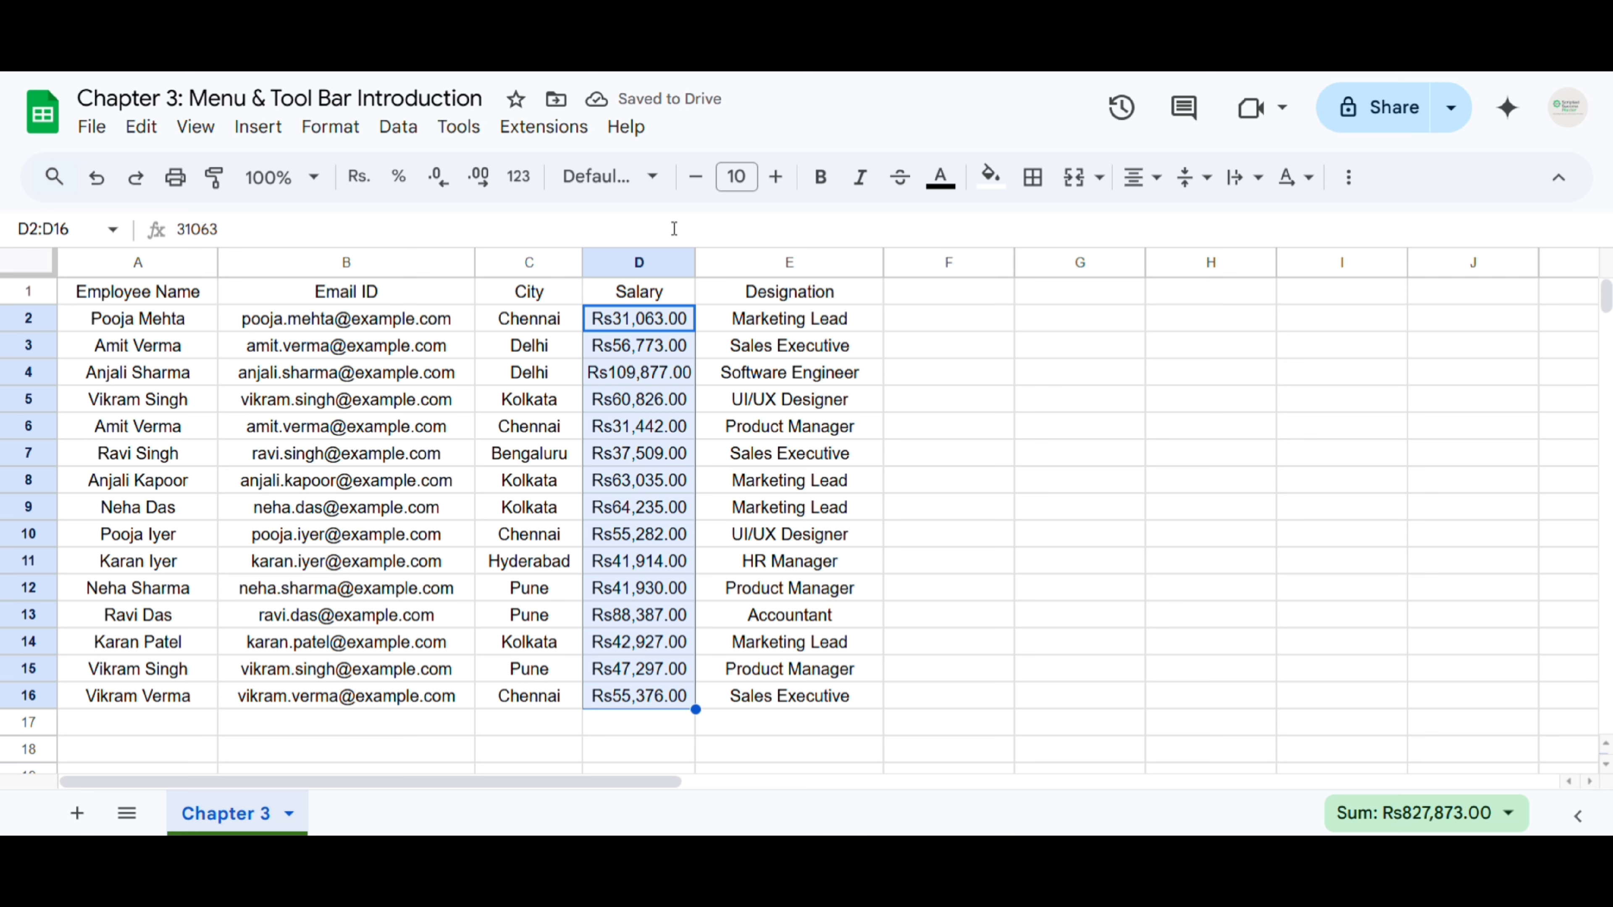
{"action": "left_click_drag", "start_coordinate": [695, 263], "coordinate": [754, 263]}
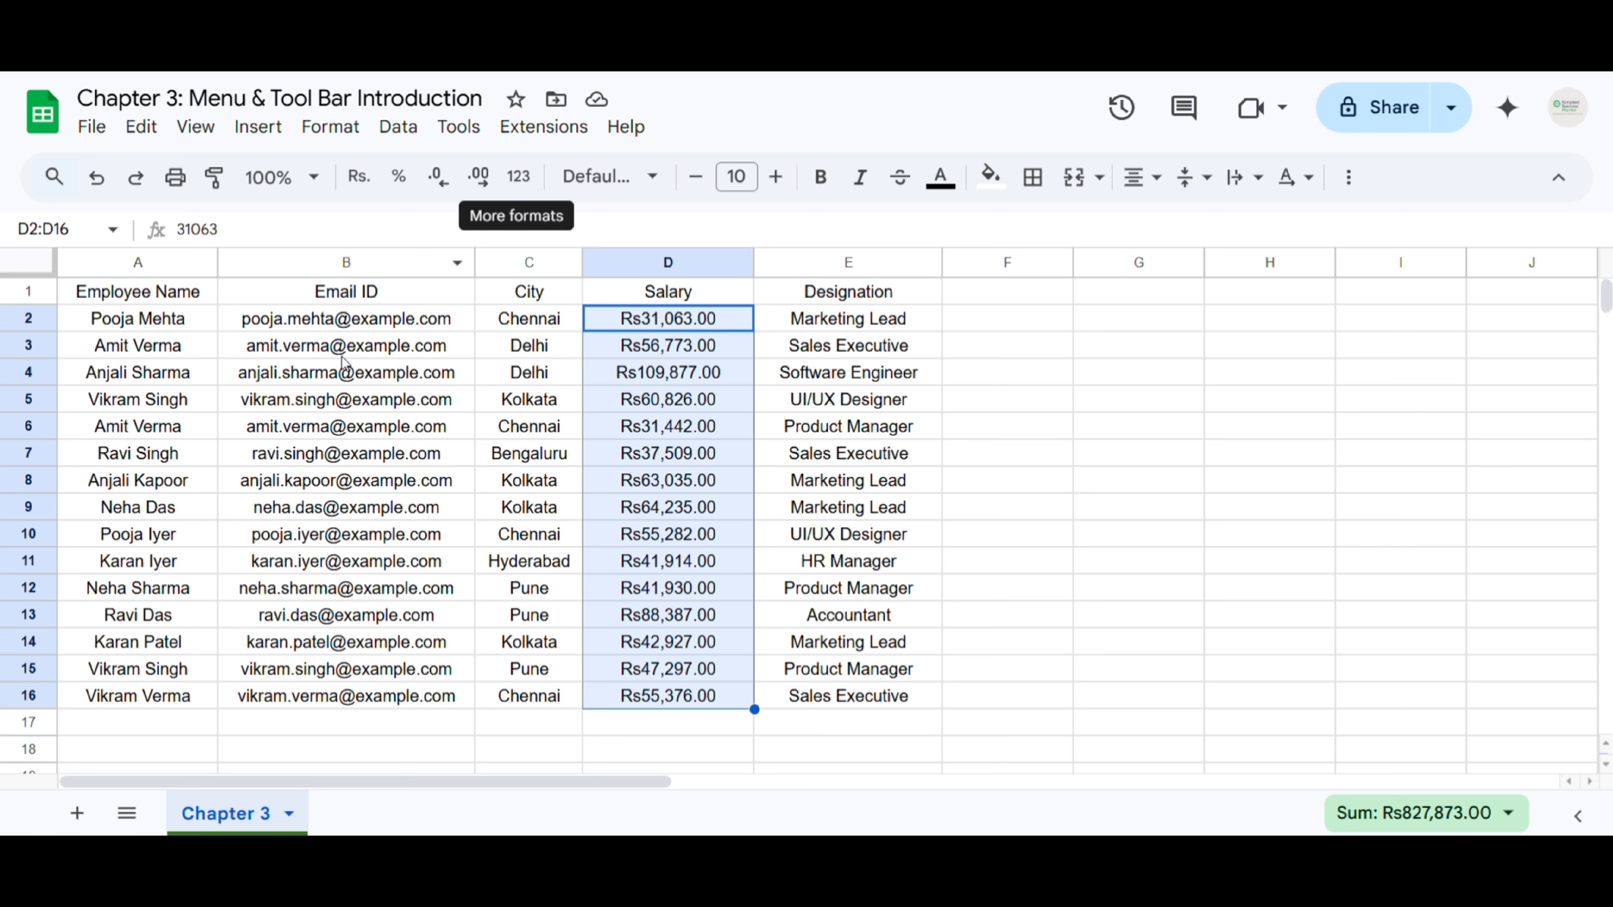
Open the settings for this spreadsheet and select (GMT+05:30) India Standard Time as the time zone.
{"action": "left_click", "coordinate": [92, 129]}
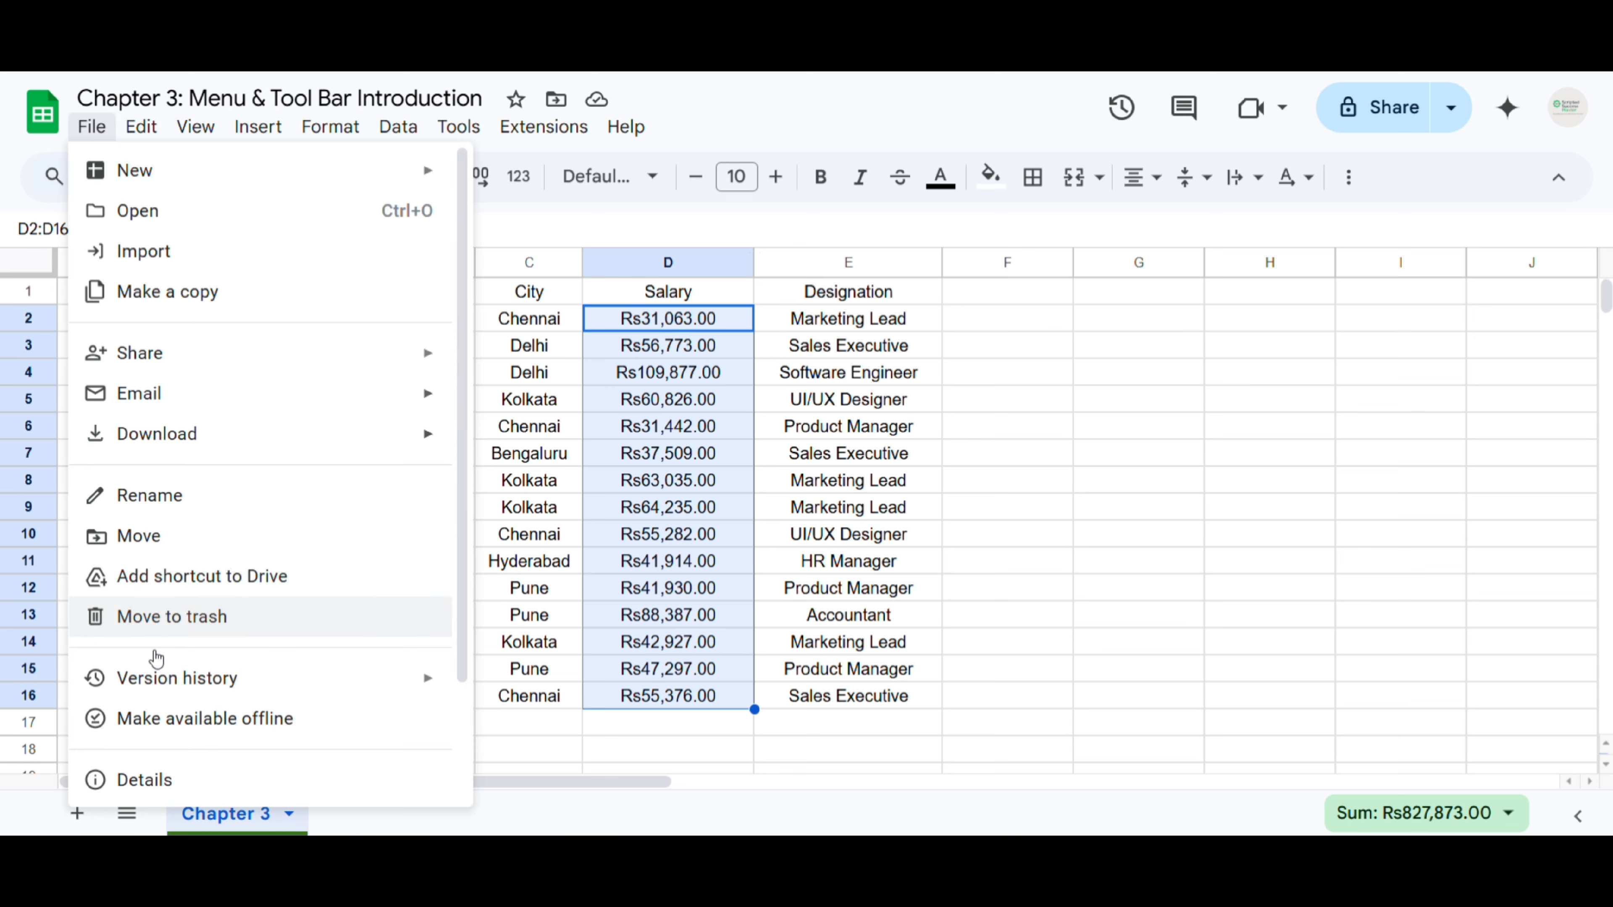
{"action": "scroll", "coordinate": [156, 659], "scroll_direction": "down", "scroll_amount": 3}
{"action": "left_click", "coordinate": [166, 724]}
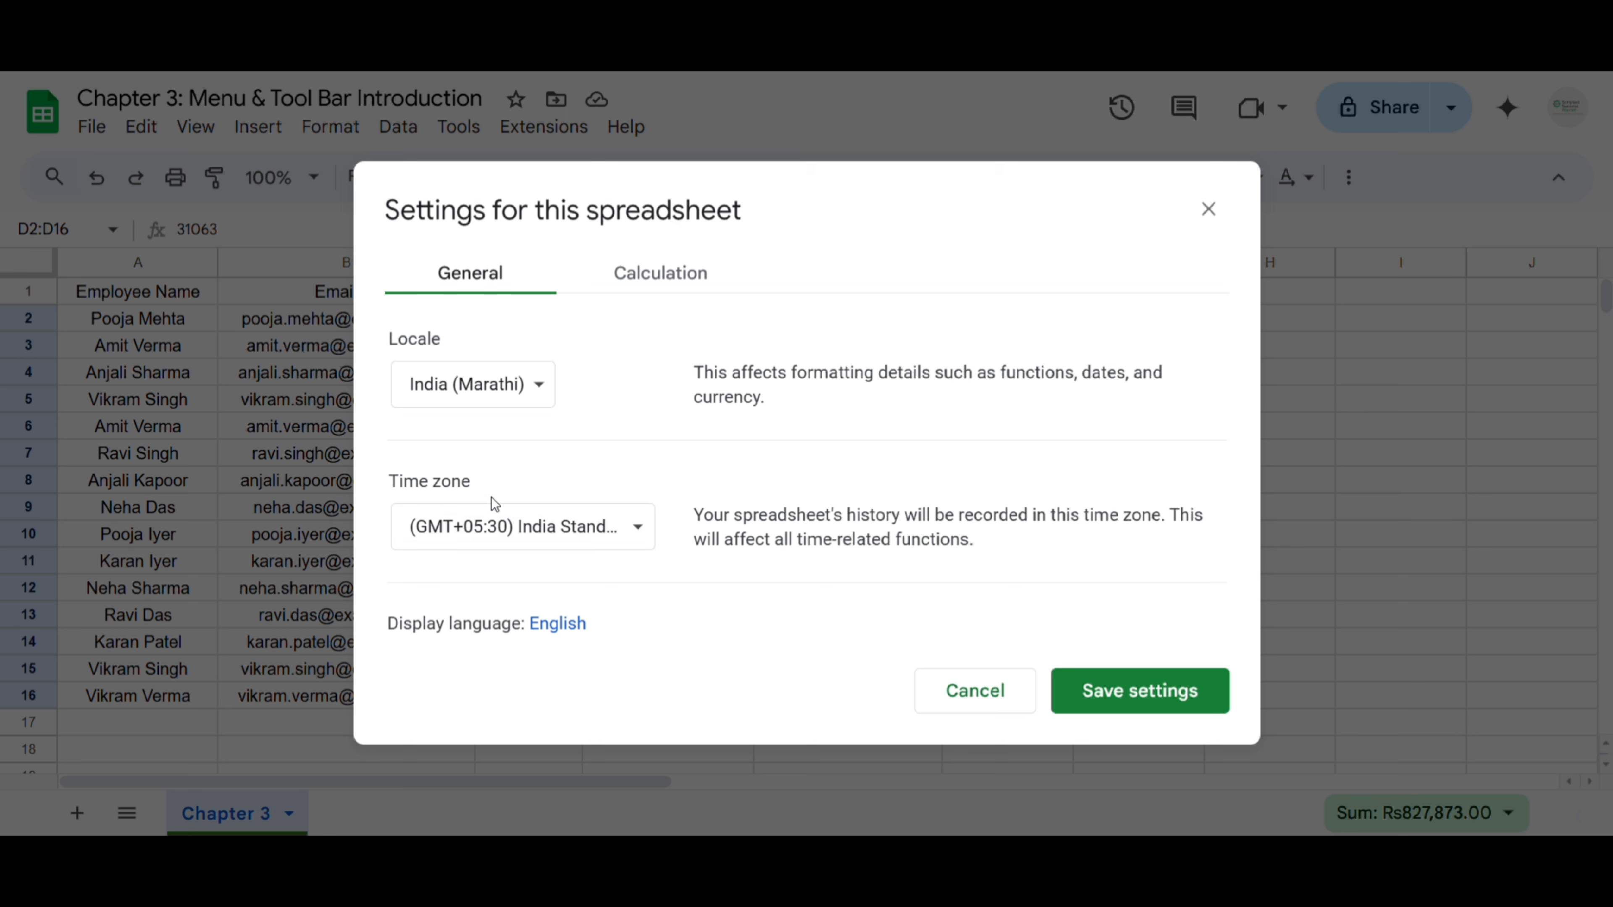
{"action": "left_click", "coordinate": [535, 527]}
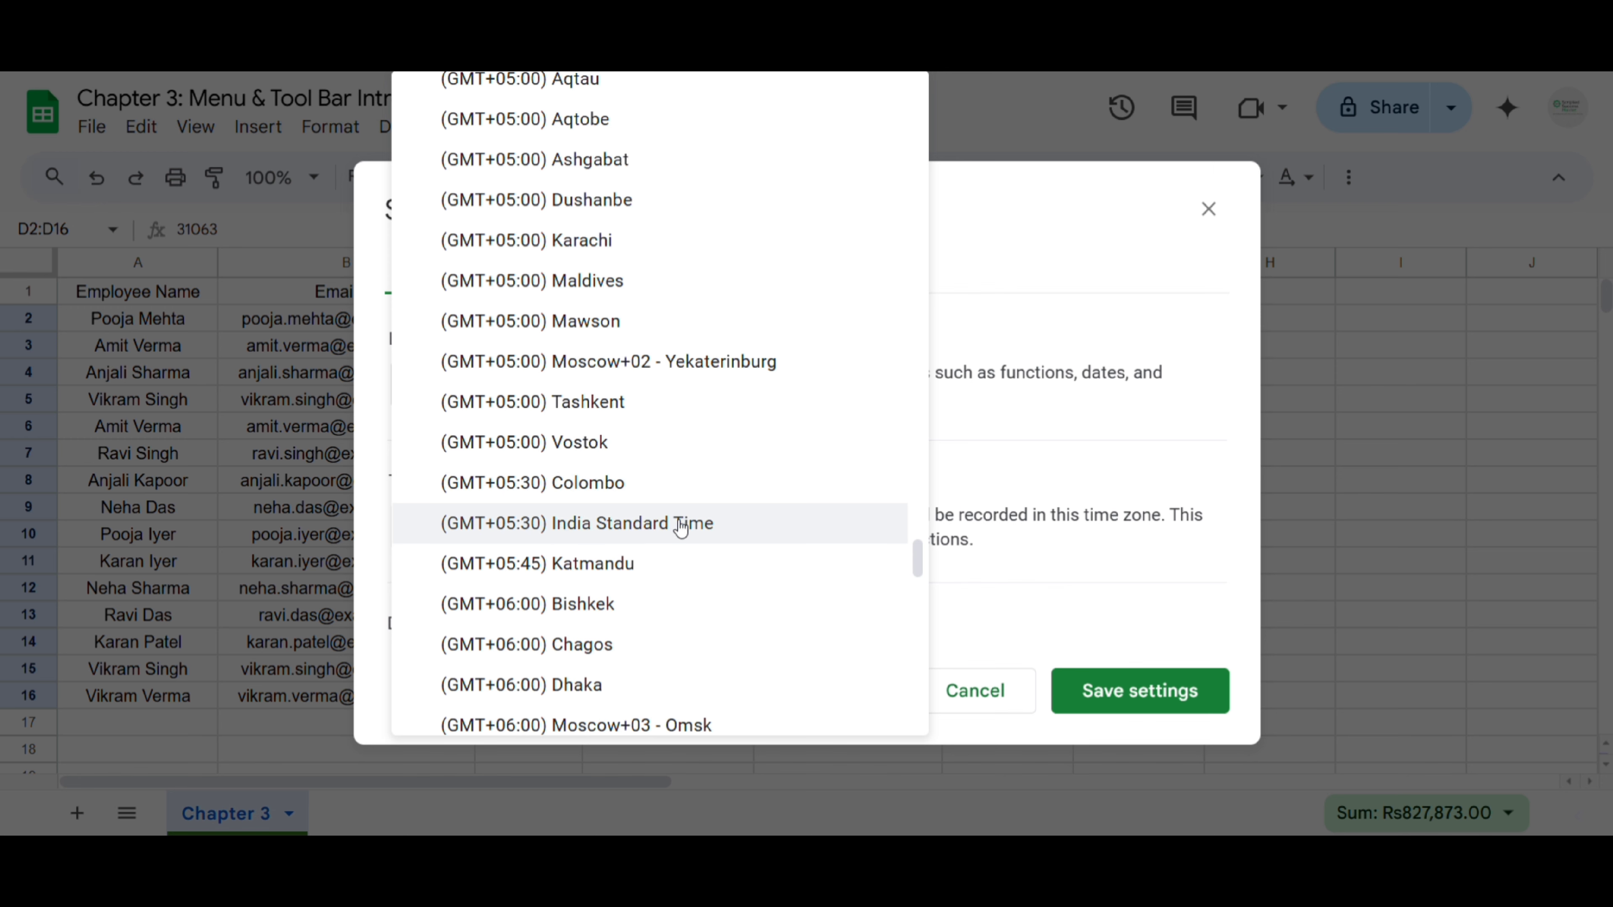
{"action": "left_click", "coordinate": [587, 529]}
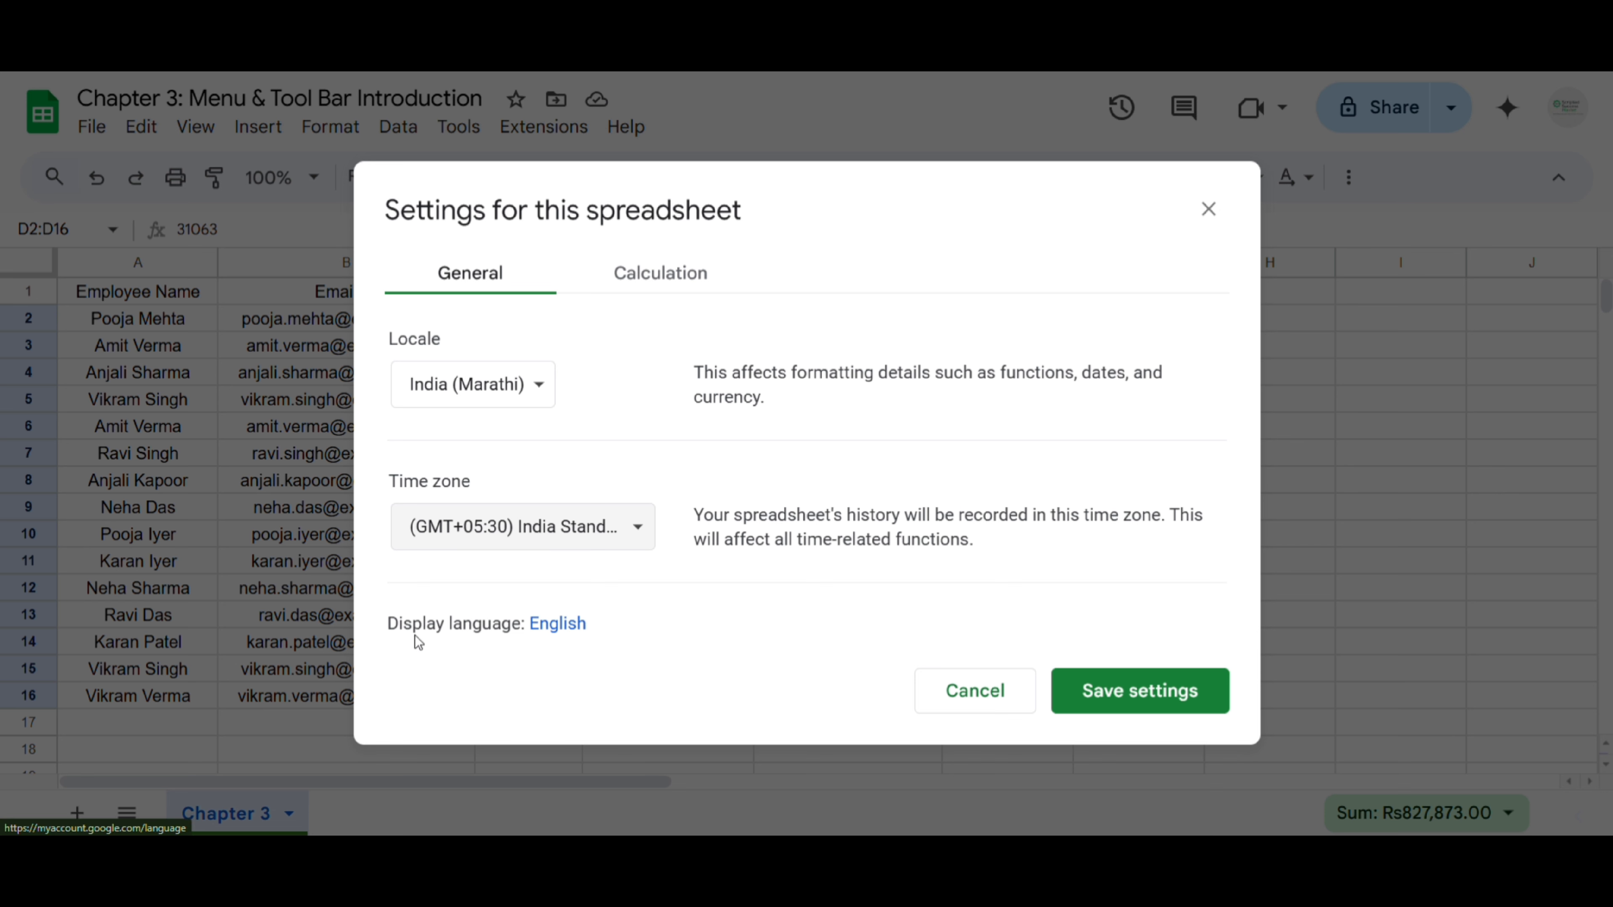
Follow the display language setting to the Google Account language page and examine its preferred and other language options.
{"action": "left_click", "coordinate": [577, 628]}
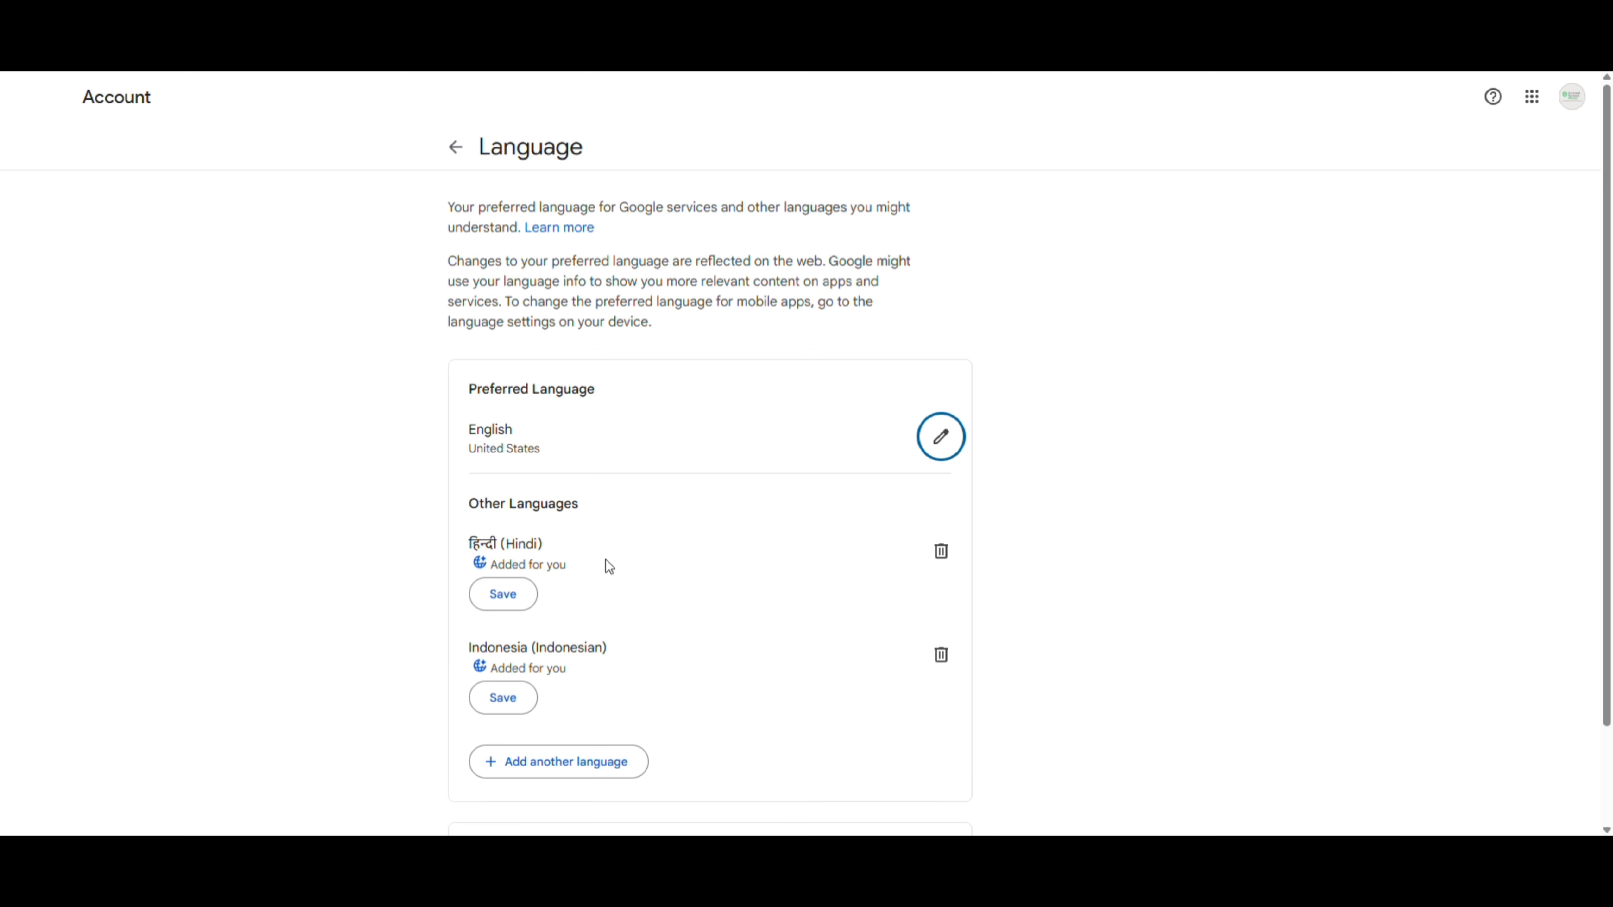
{"action": "scroll", "coordinate": [643, 645], "scroll_direction": "down", "scroll_amount": 2}
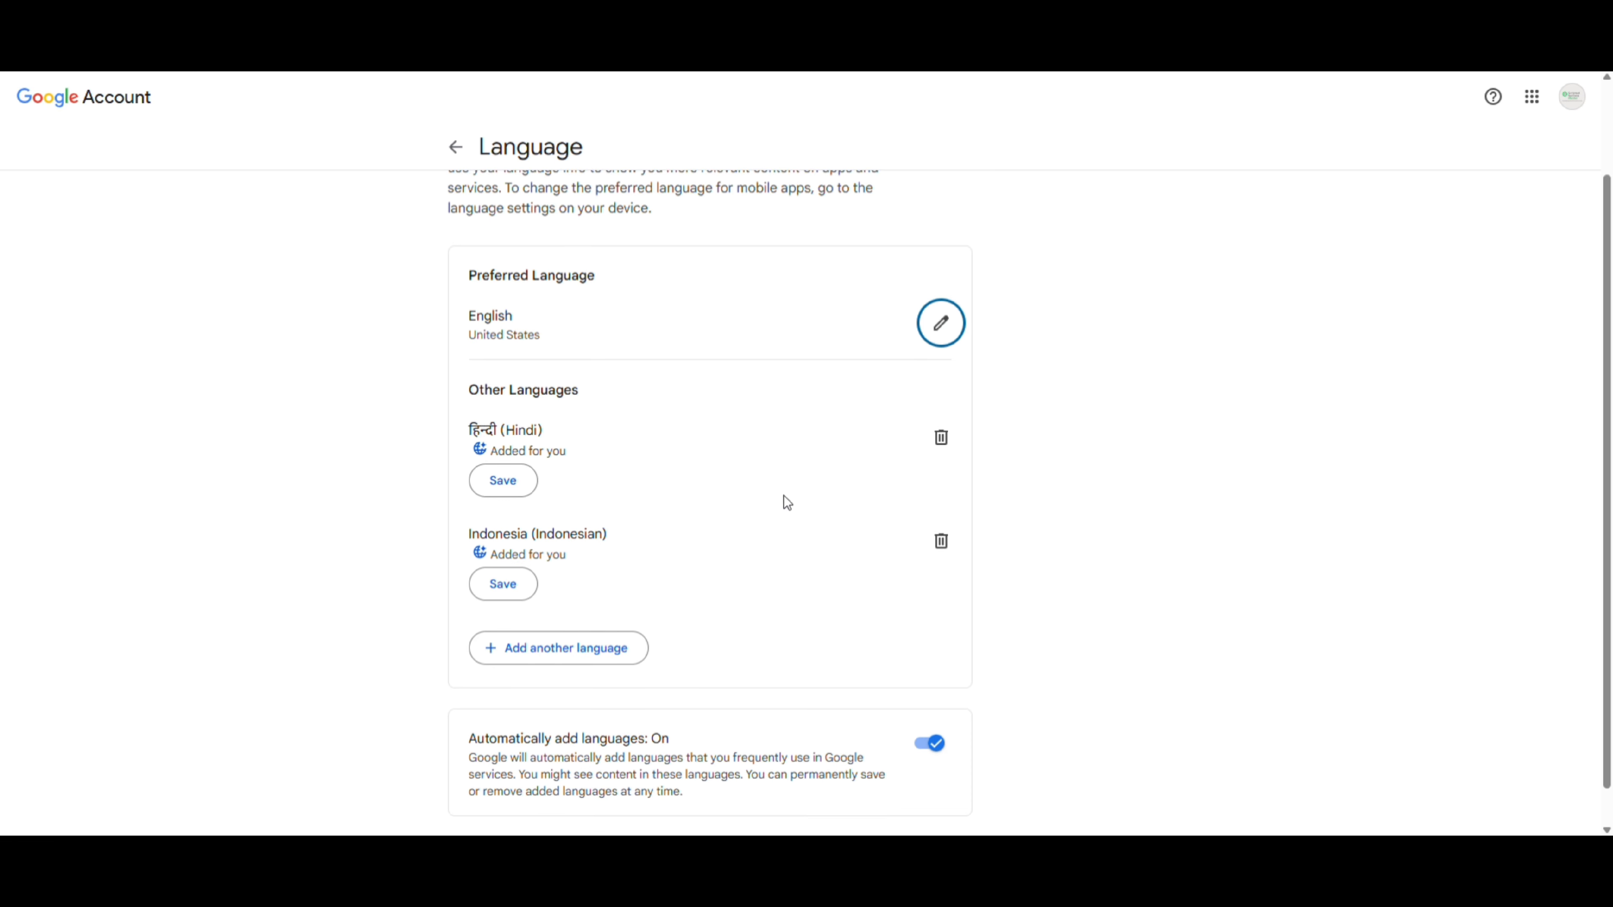
{"action": "scroll", "coordinate": [723, 645], "scroll_direction": "up", "scroll_amount": 1}
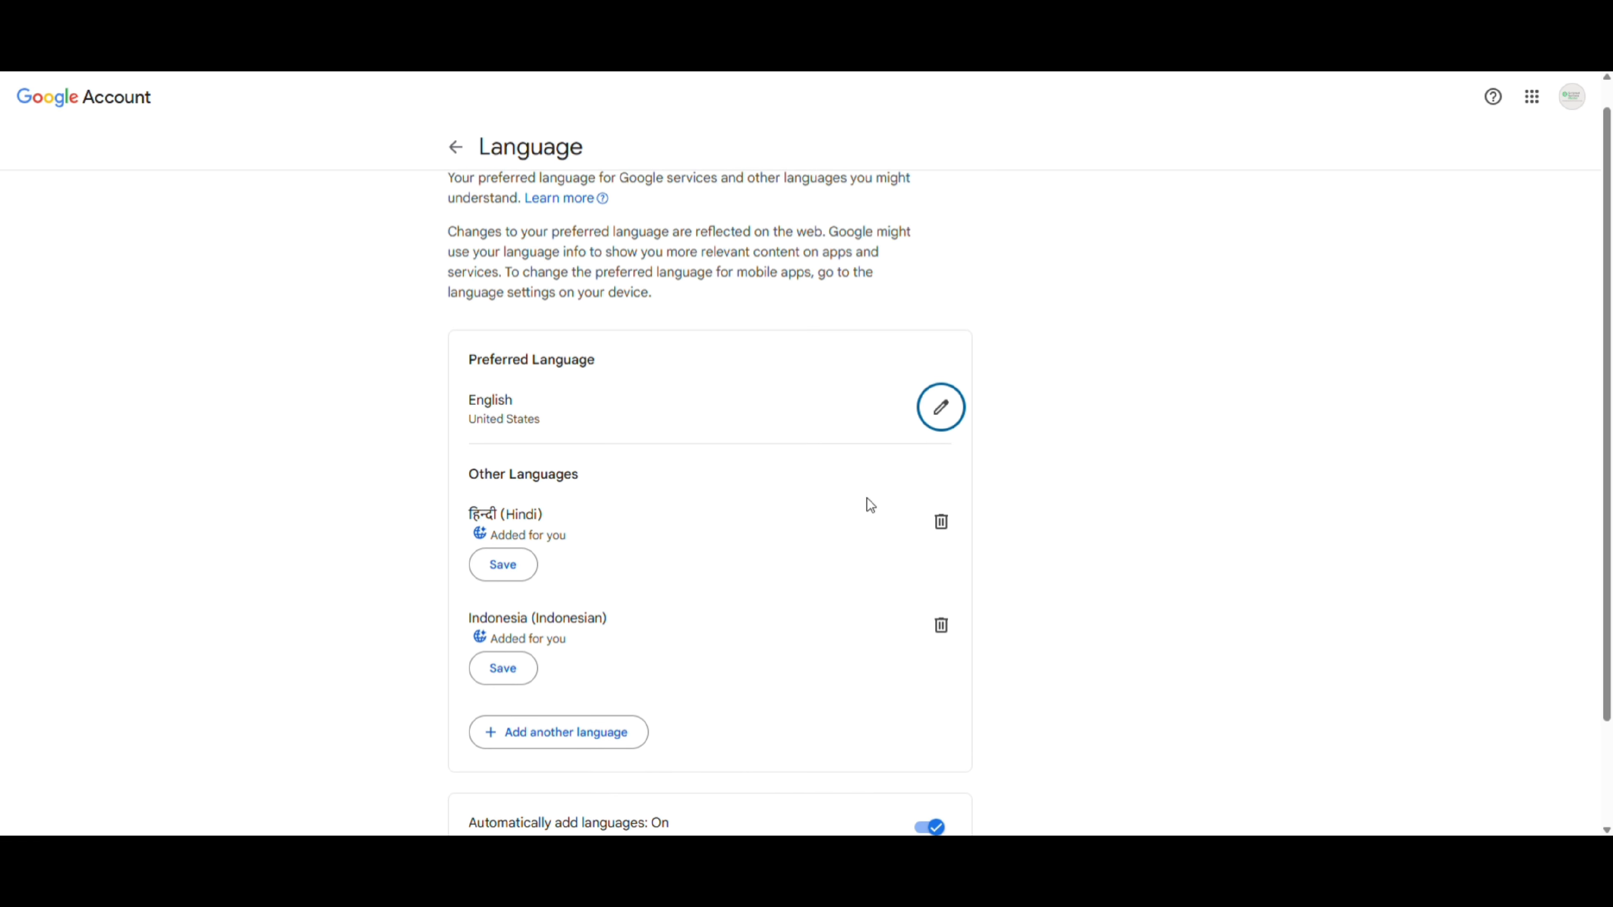
{"action": "scroll", "coordinate": [807, 656], "scroll_direction": "down", "scroll_amount": 2}
{"action": "scroll", "coordinate": [645, 508], "scroll_direction": "up", "scroll_amount": 2}
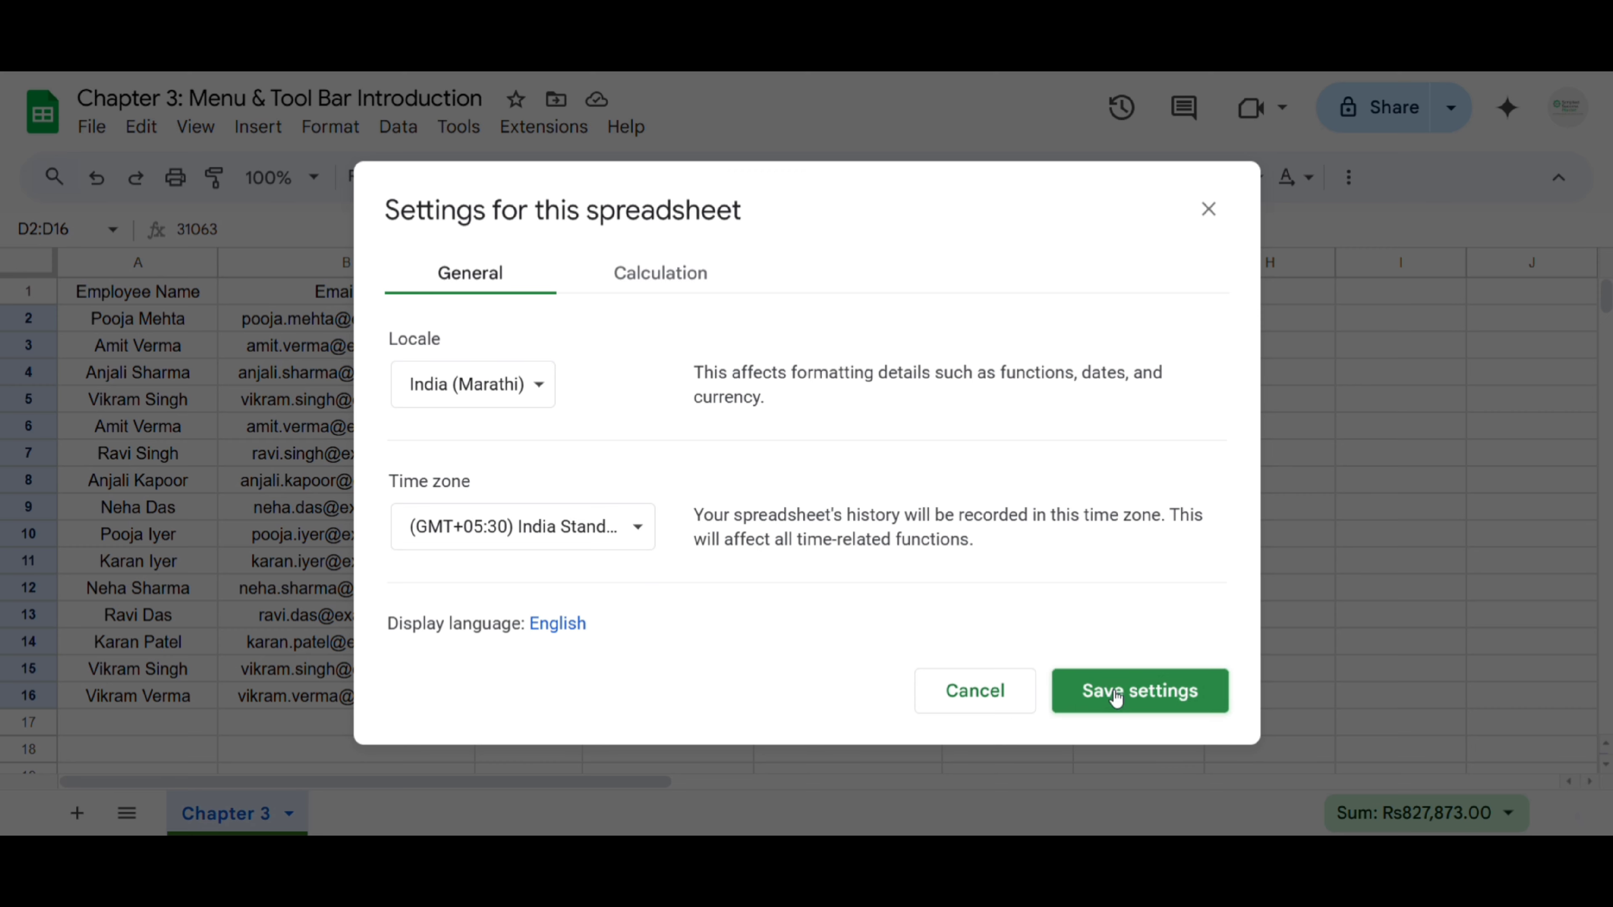
Save the spreadsheet settings and select salary cell D9.
{"action": "left_click", "coordinate": [1122, 706]}
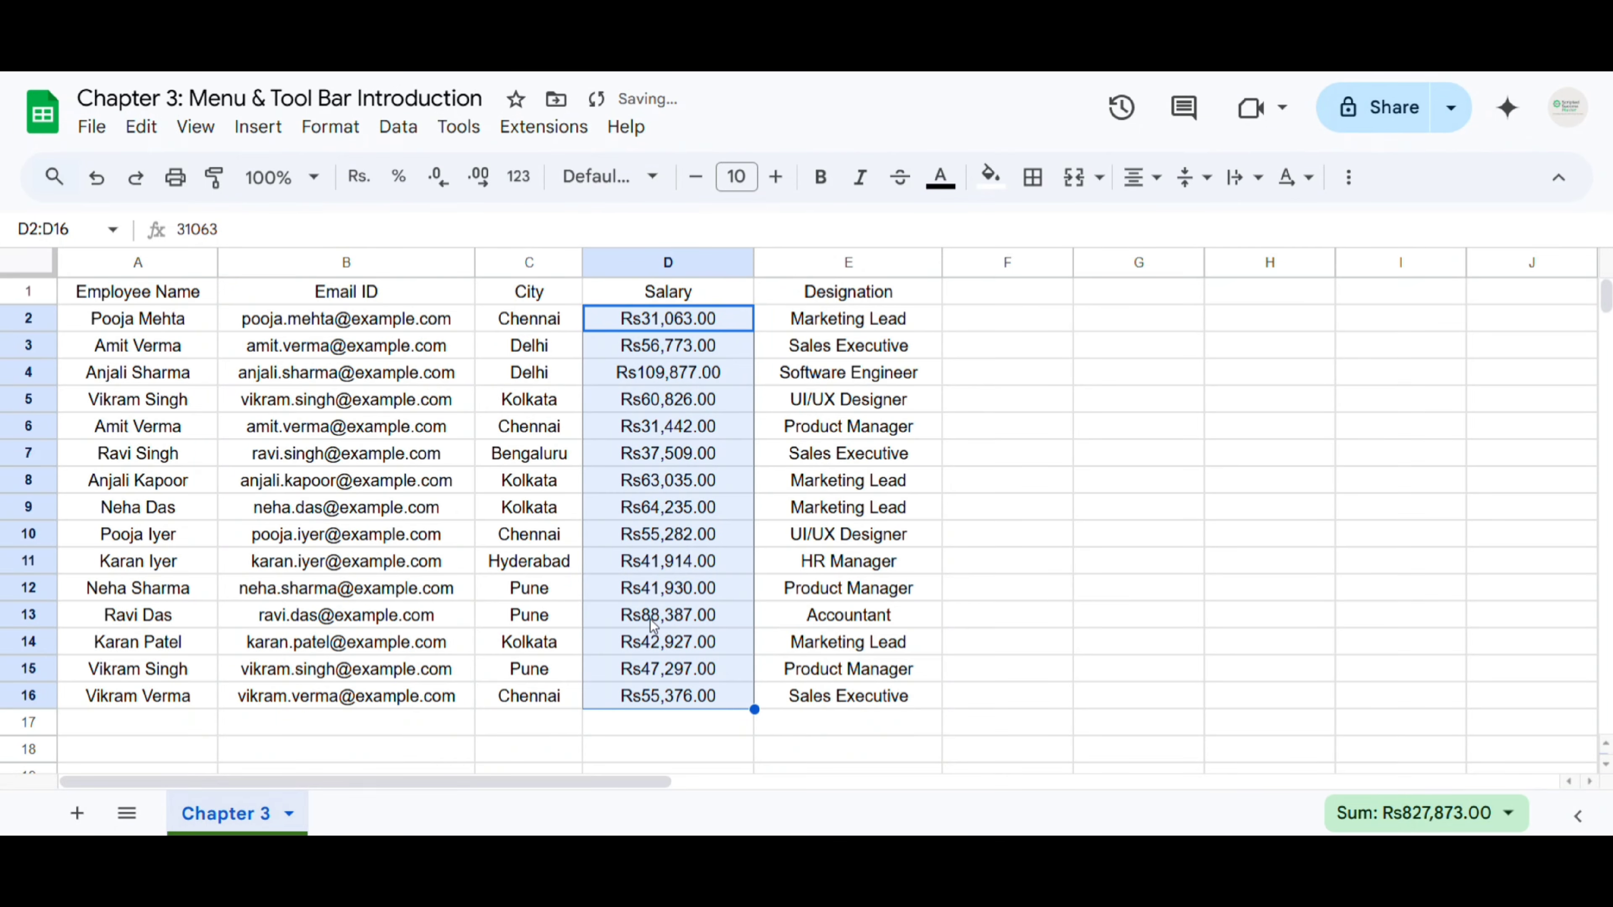
{"action": "left_click", "coordinate": [620, 507]}
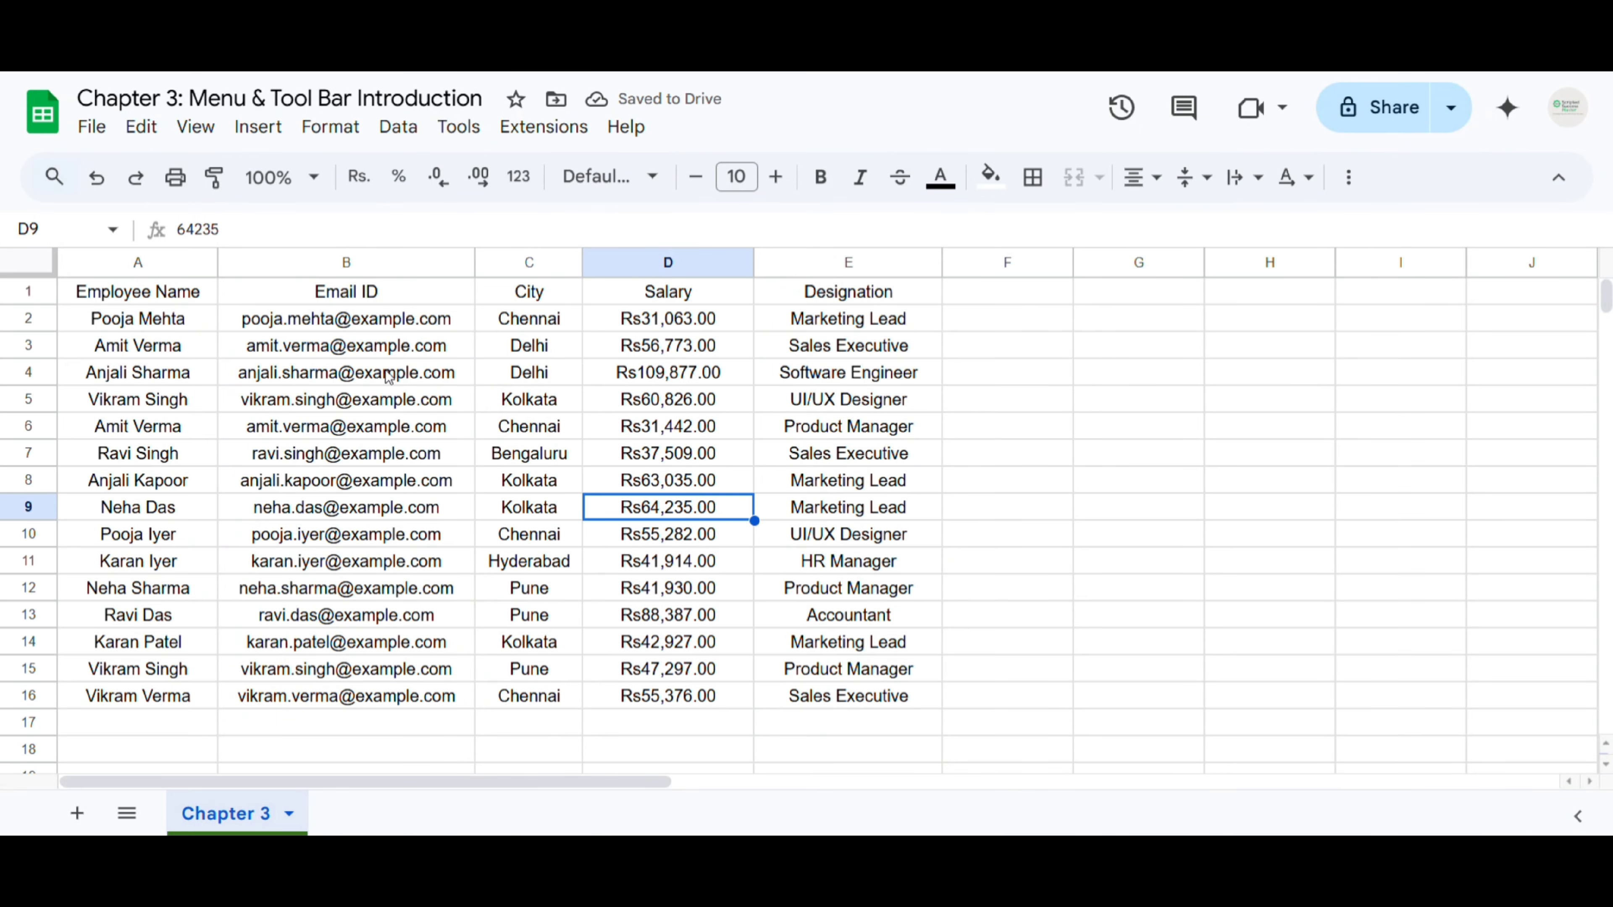
Review the range of file commands, from creating a new file to printing, and return to the sheet without editing D9.
{"action": "left_click", "coordinate": [89, 135]}
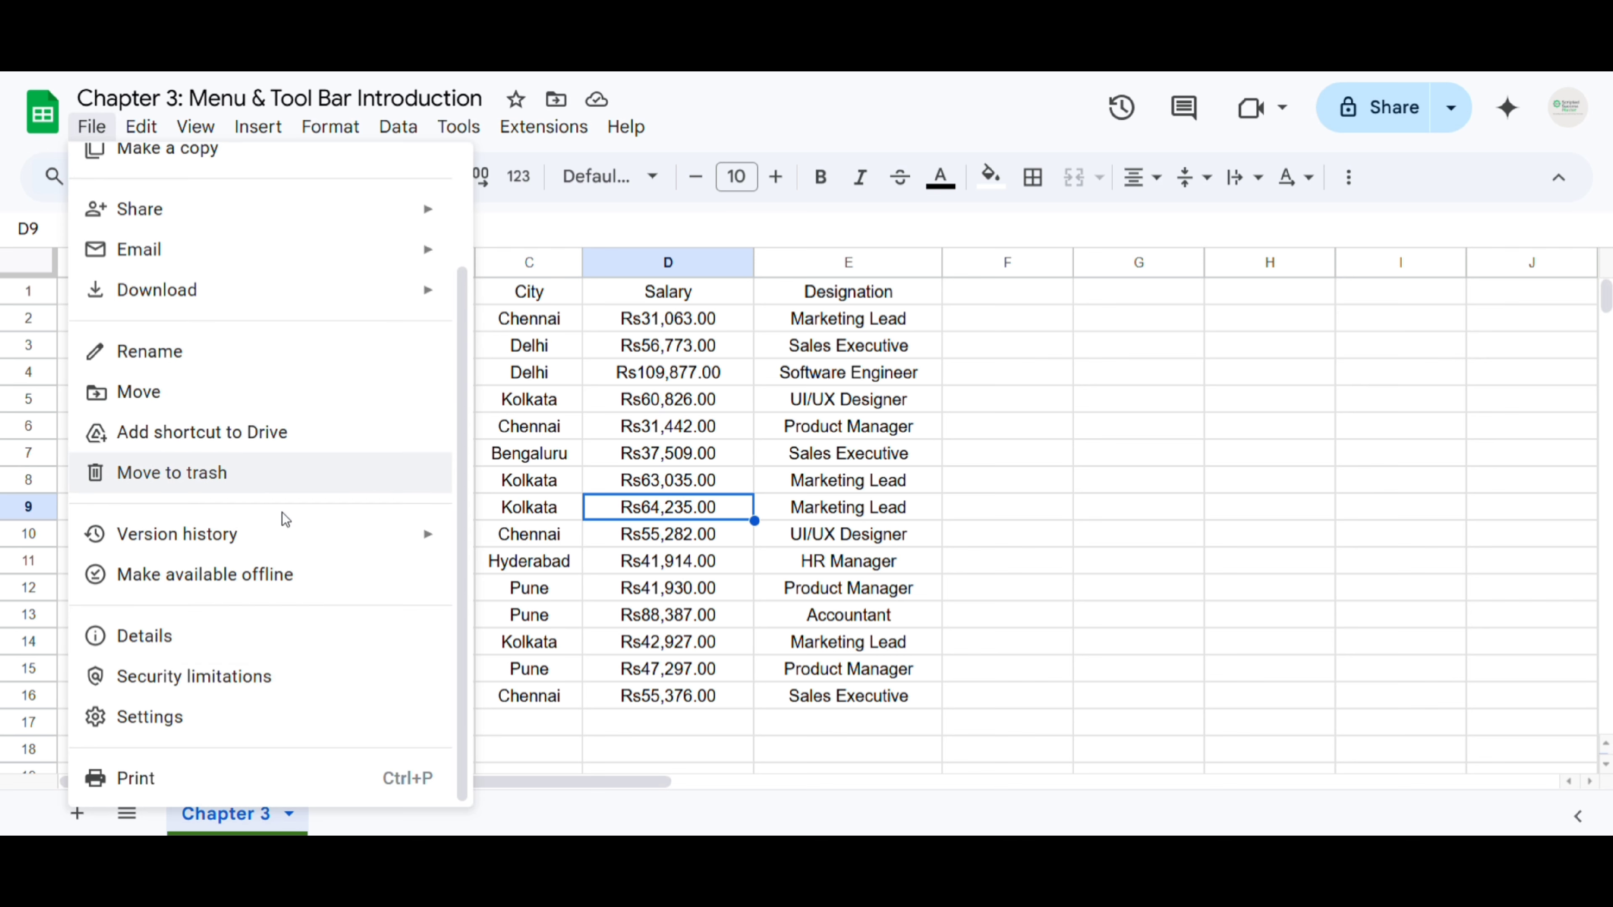
{"action": "scroll", "coordinate": [224, 386], "scroll_direction": "up", "scroll_amount": 2}
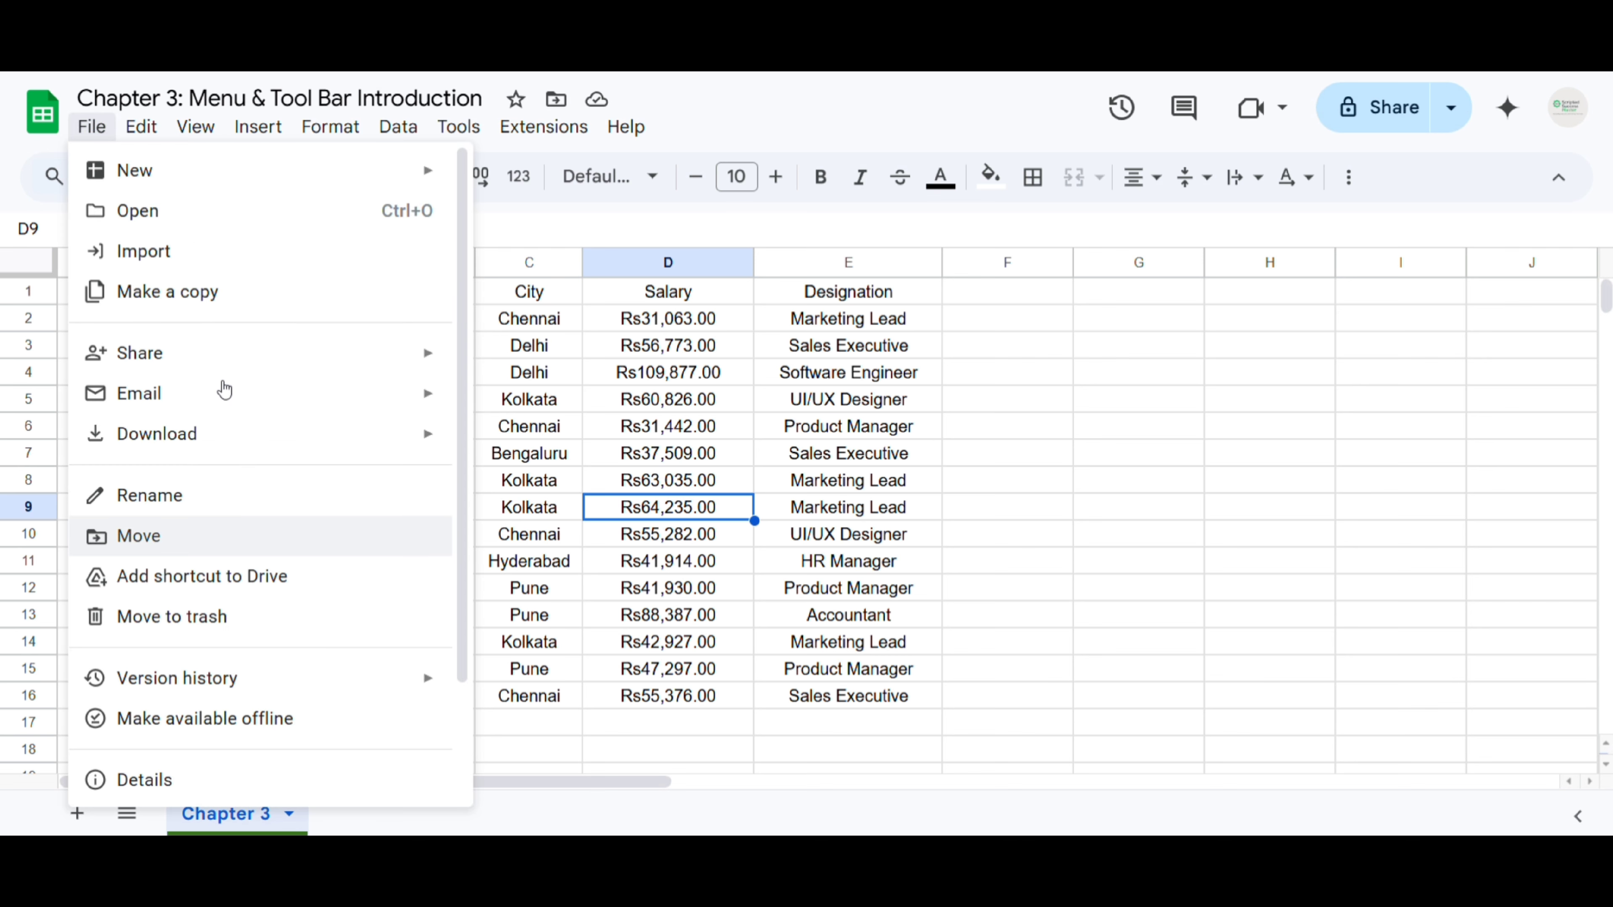
{"action": "scroll", "coordinate": [294, 538], "scroll_direction": "down", "scroll_amount": 2}
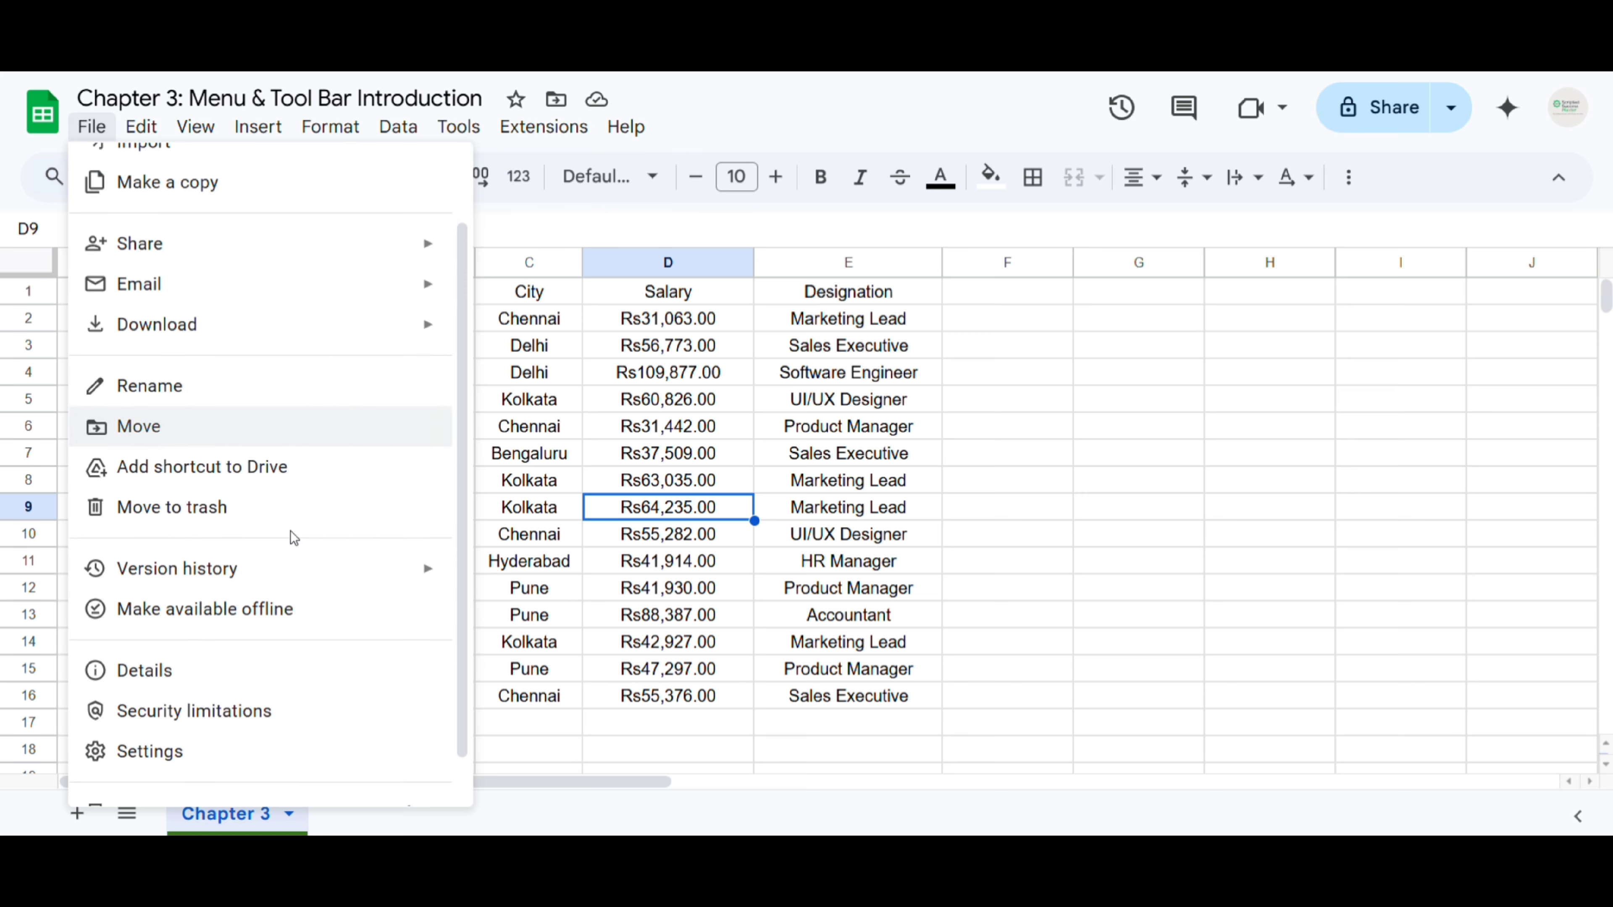
{"action": "scroll", "coordinate": [293, 537], "scroll_direction": "down", "scroll_amount": 1}
{"action": "scroll", "coordinate": [278, 743], "scroll_direction": "up", "scroll_amount": 3}
{"action": "mouse_move", "coordinate": [275, 692]}
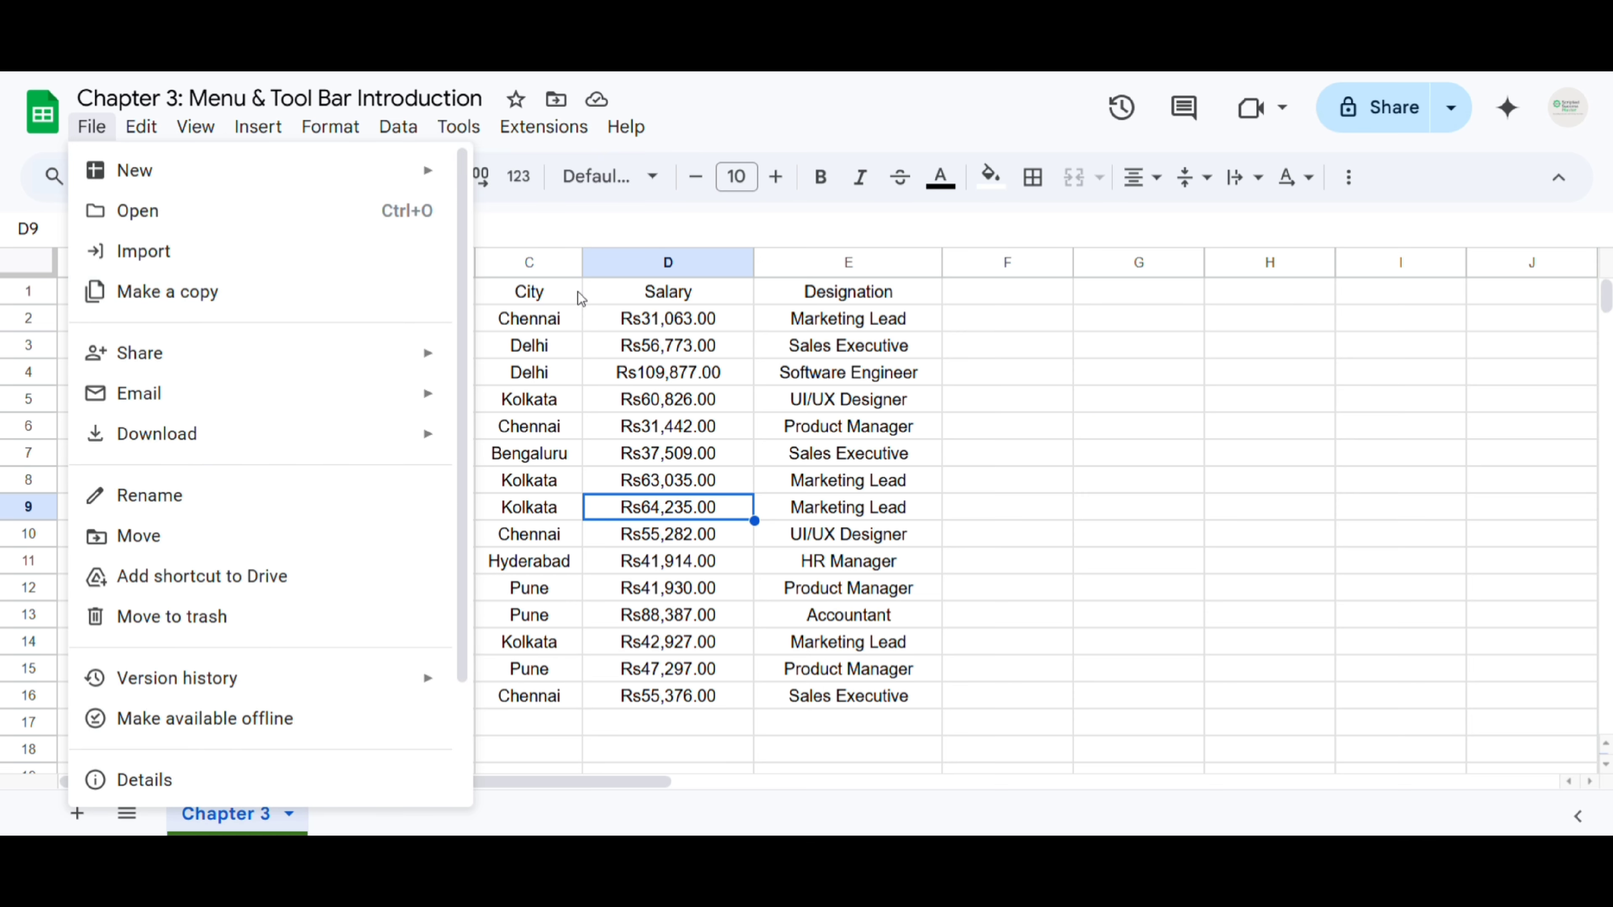
{"action": "key", "text": "Escape"}
{"action": "key", "text": "Return"}
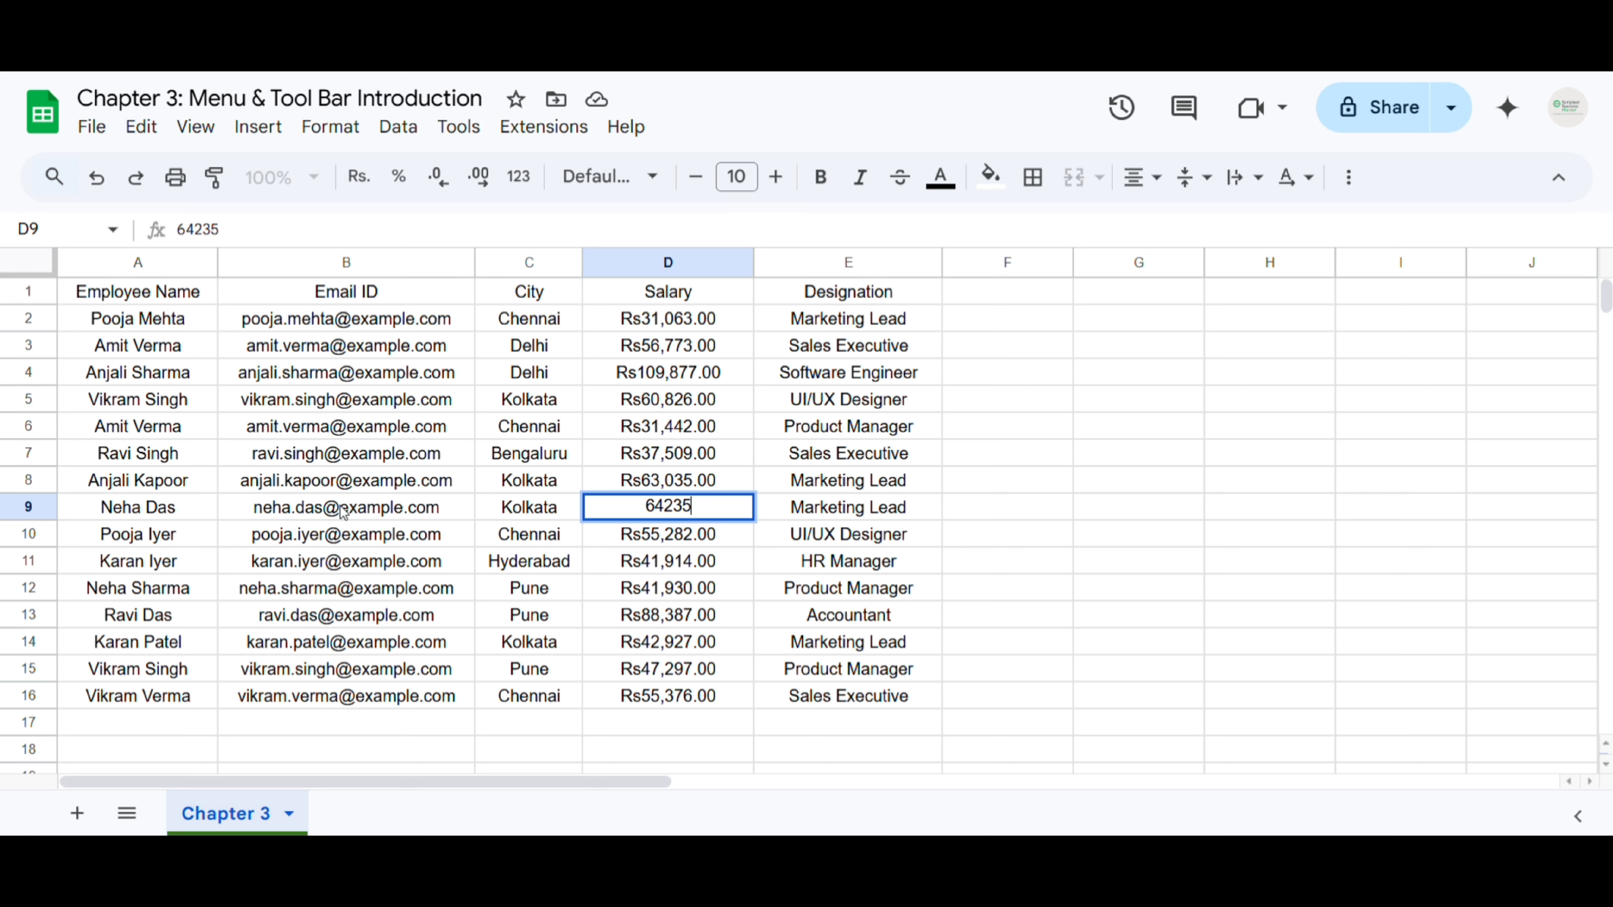
{"action": "key", "text": "Escape"}
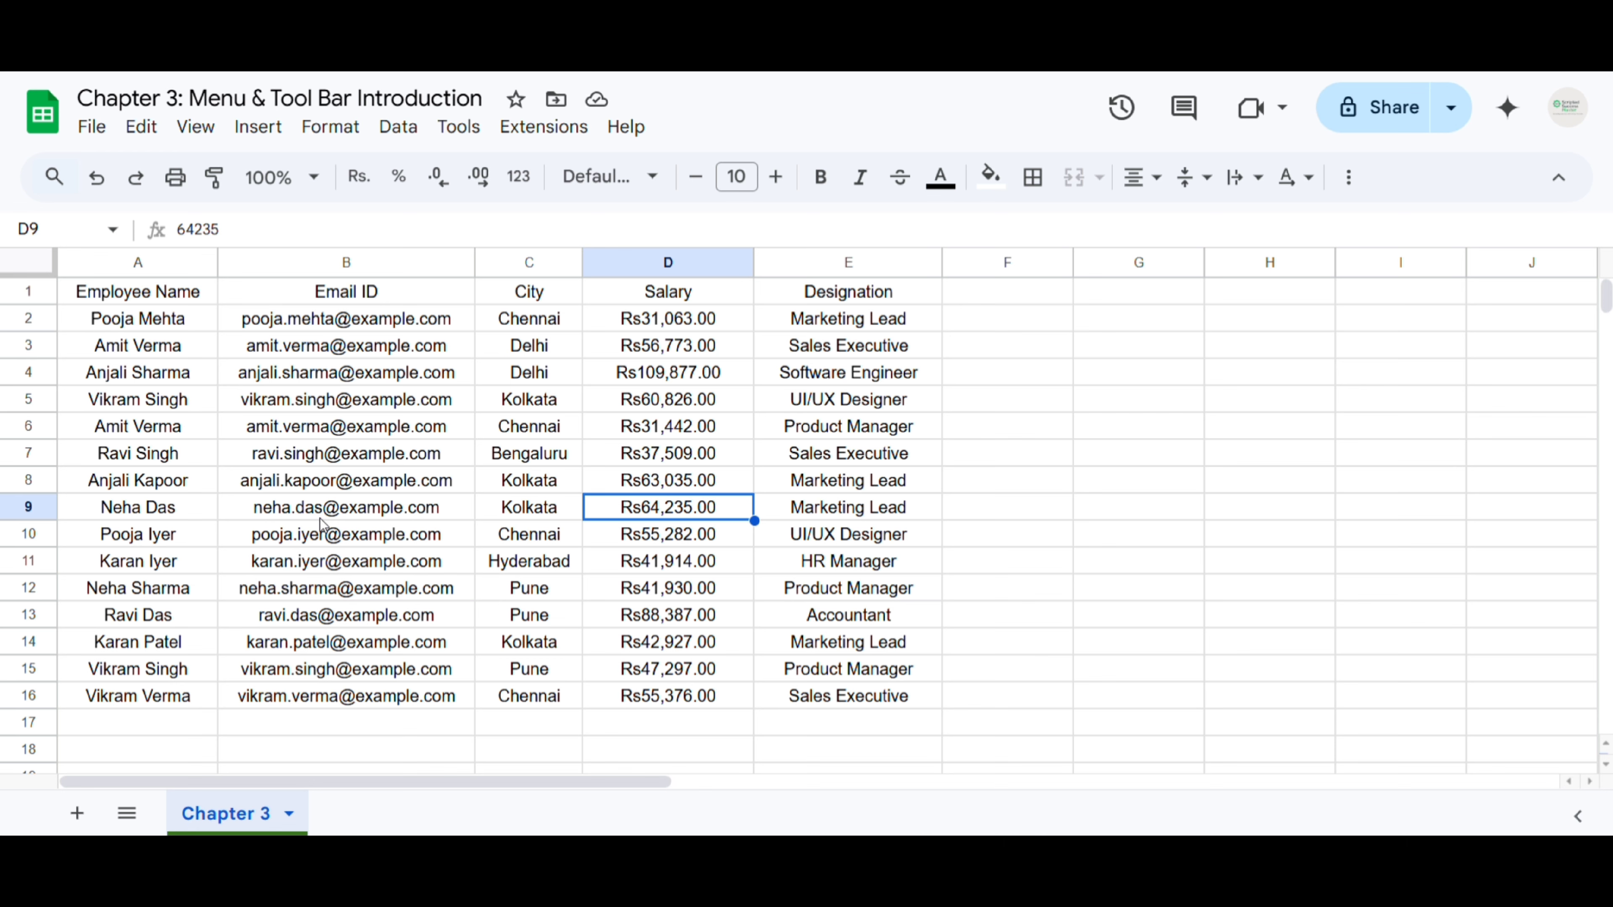